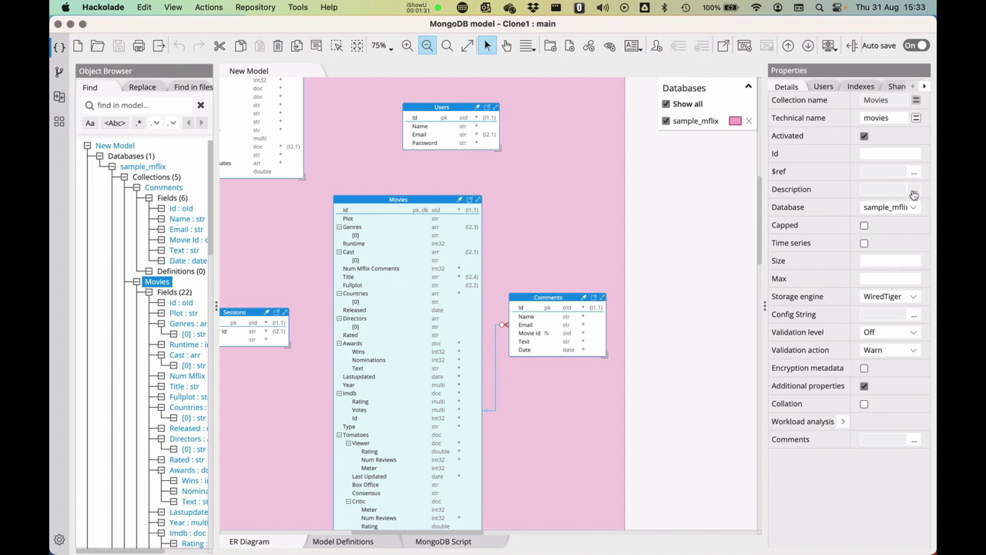
# - Give the Movies collection the description "This is a description of the Movies collection"
pyautogui.click(914, 193)
pyautogui.write('This is')
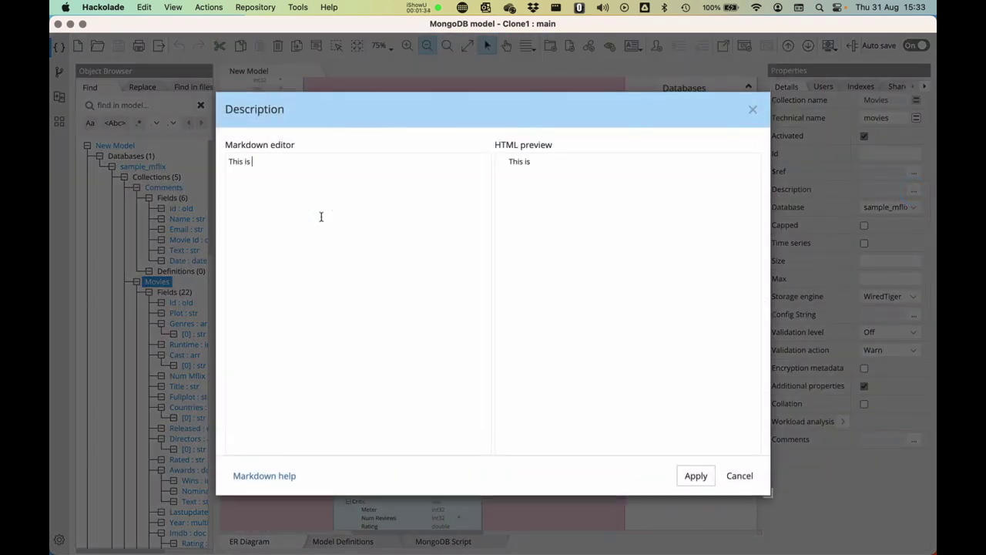
pyautogui.write(' a description of rht')
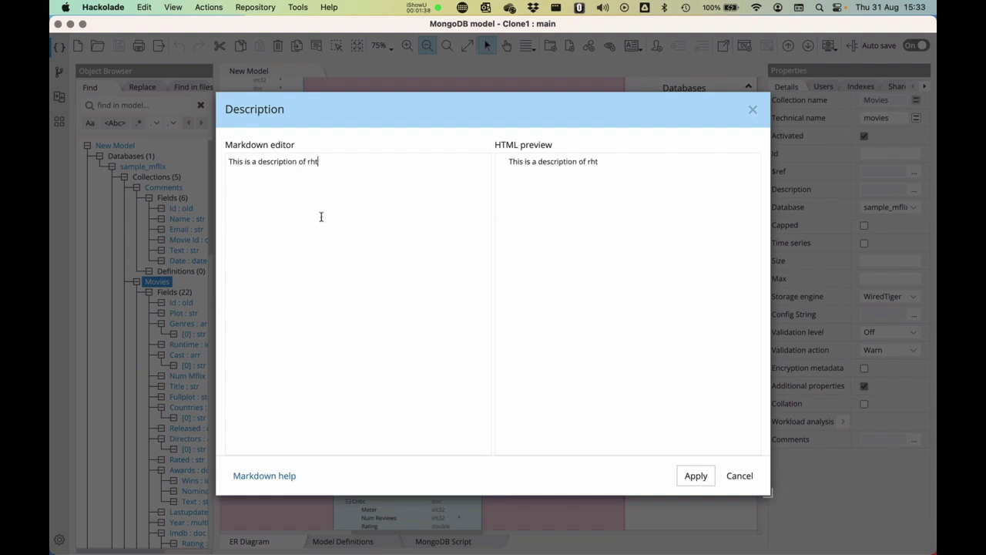
pyautogui.press('BackSpace')
pyautogui.press('BackSpace')
pyautogui.press('BackSpace')
pyautogui.write('the Movies collectio')
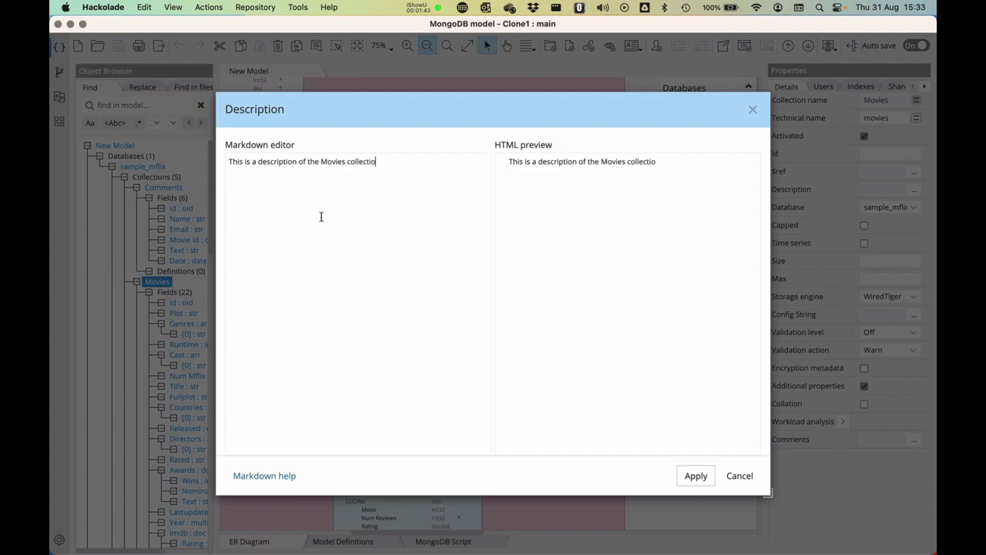
pyautogui.write('n')
pyautogui.click(695, 476)
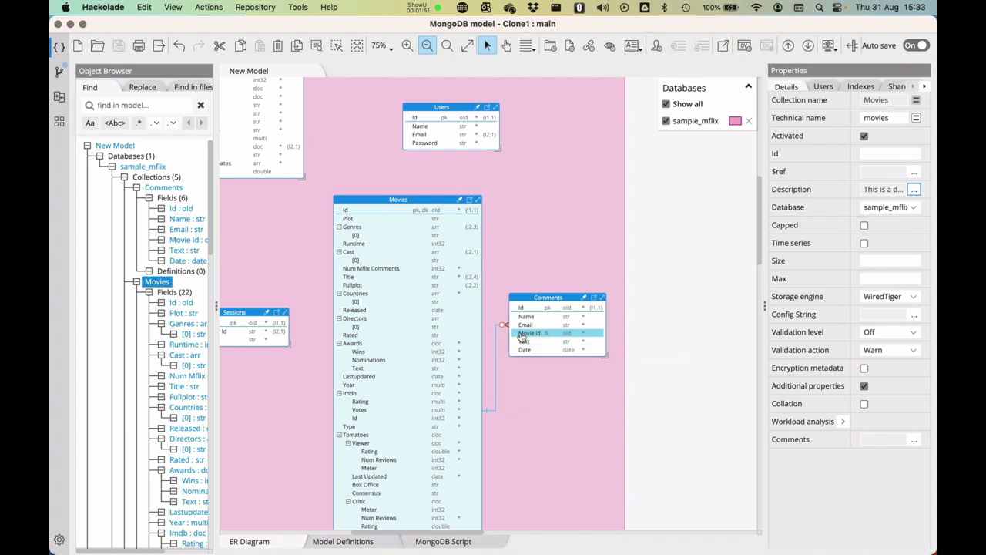
# - Close the model and commit the local changes to a new branch "minor-fixes" with the message "Adding the description"
pyautogui.press('super+w')
pyautogui.click(57, 69)
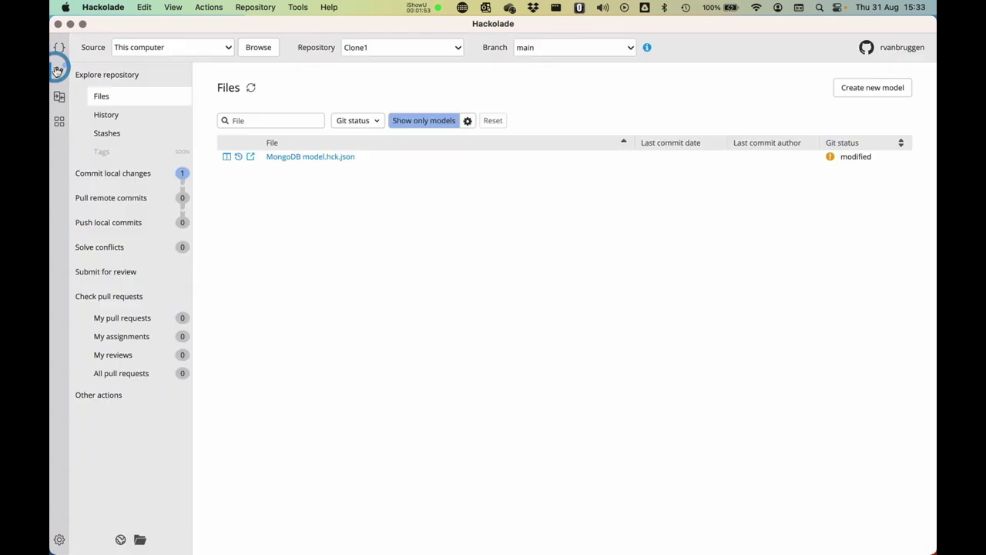
pyautogui.click(123, 173)
pyautogui.click(313, 185)
pyautogui.write('Adding the description')
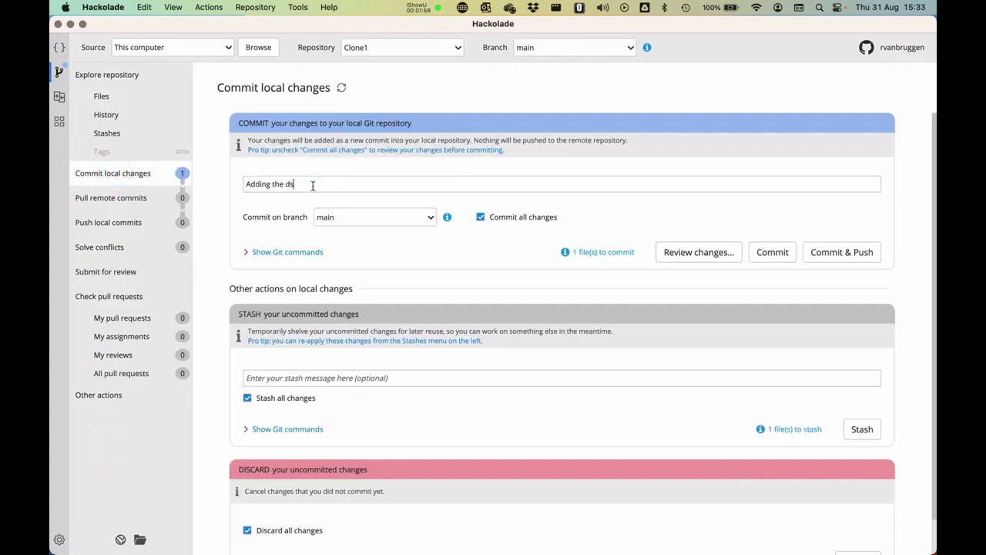
pyautogui.click(353, 217)
pyautogui.click(344, 217)
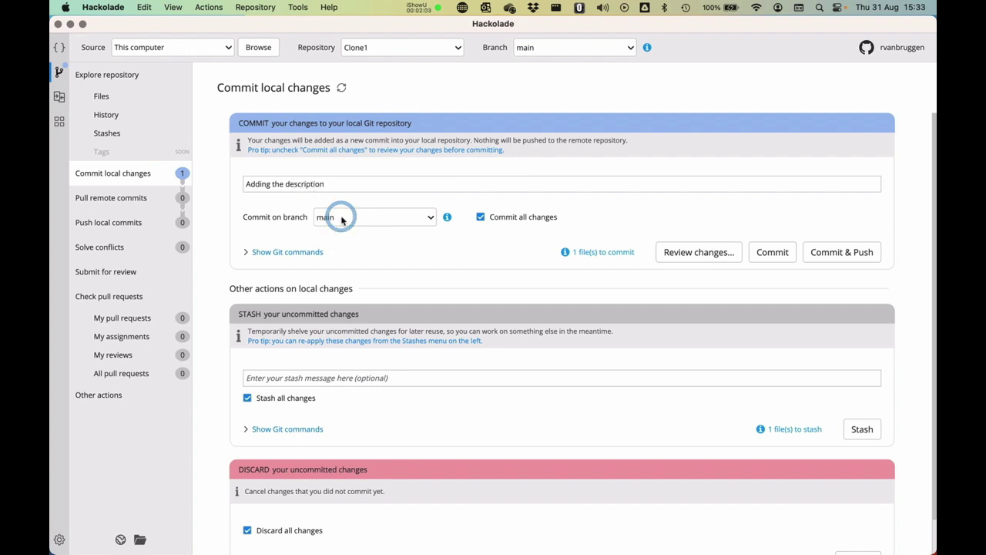
pyautogui.click(343, 218)
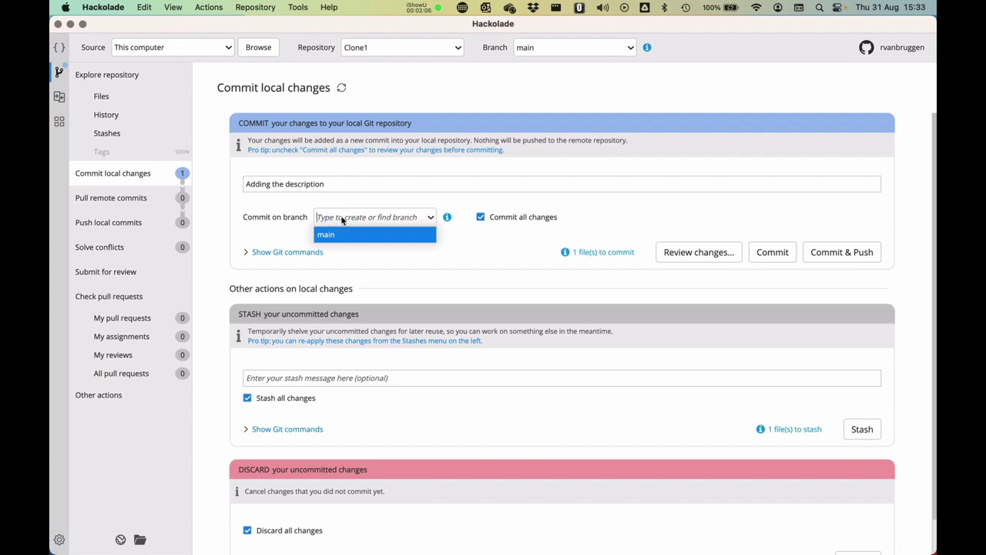
pyautogui.write('minor-fixes')
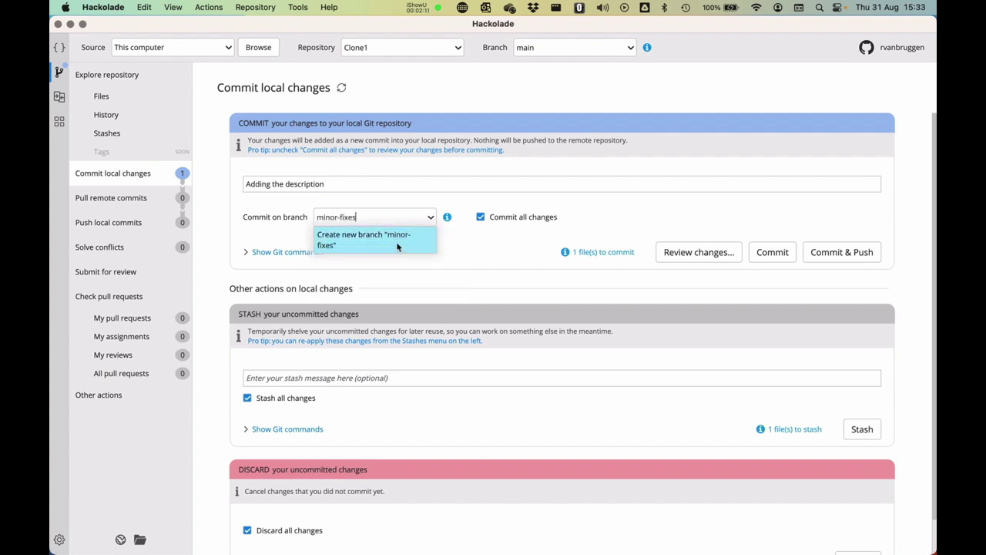
pyautogui.click(397, 245)
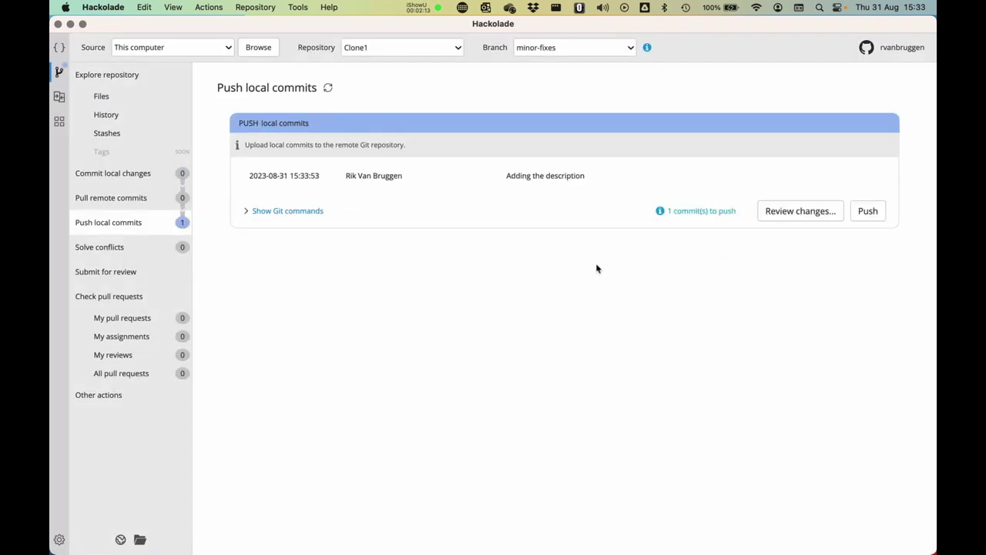
# - Push the description commit to the remote repository and check the list of available branches in Clone1
pyautogui.click(868, 212)
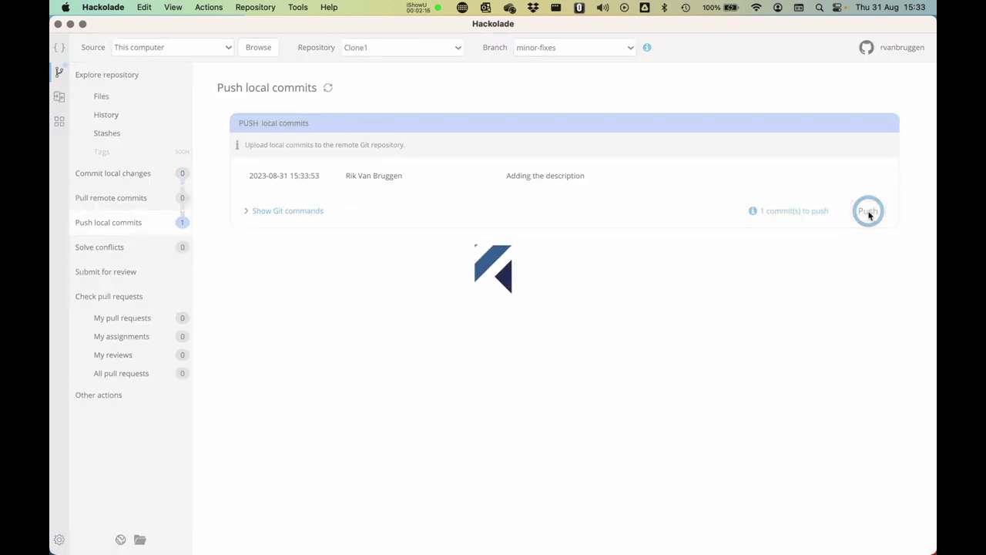
pyautogui.click(630, 50)
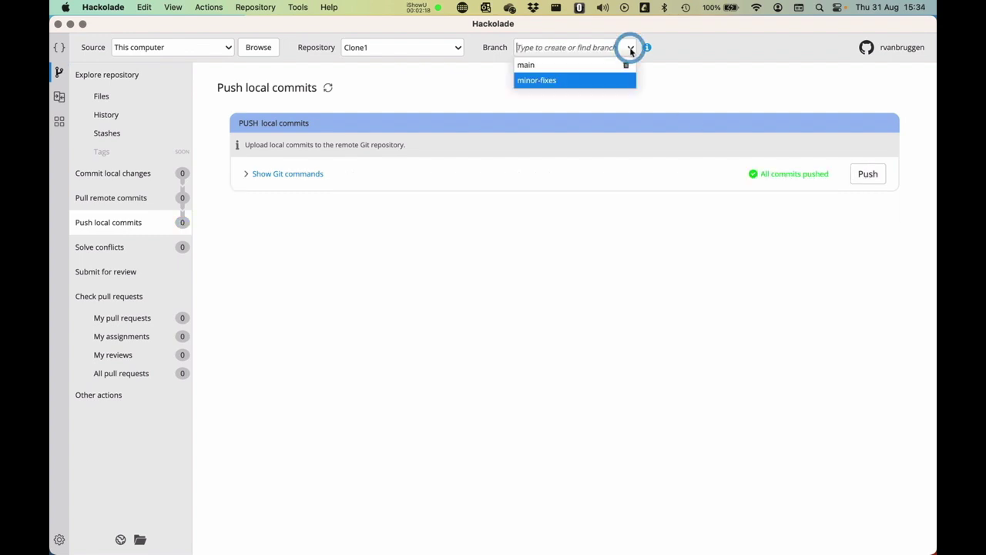
pyautogui.click(631, 50)
pyautogui.click(690, 85)
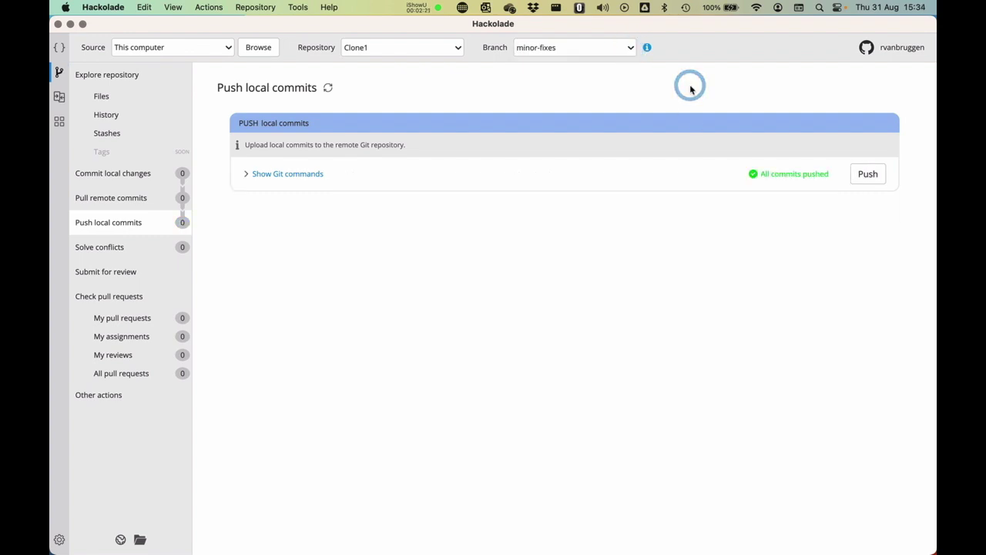
pyautogui.click(453, 257)
pyautogui.click(445, 299)
# - Switch to the Clone2 repository and open MongoDB model.hck.json from its files
pyautogui.click(457, 47)
pyautogui.click(421, 95)
pyautogui.click(123, 95)
pyautogui.click(319, 157)
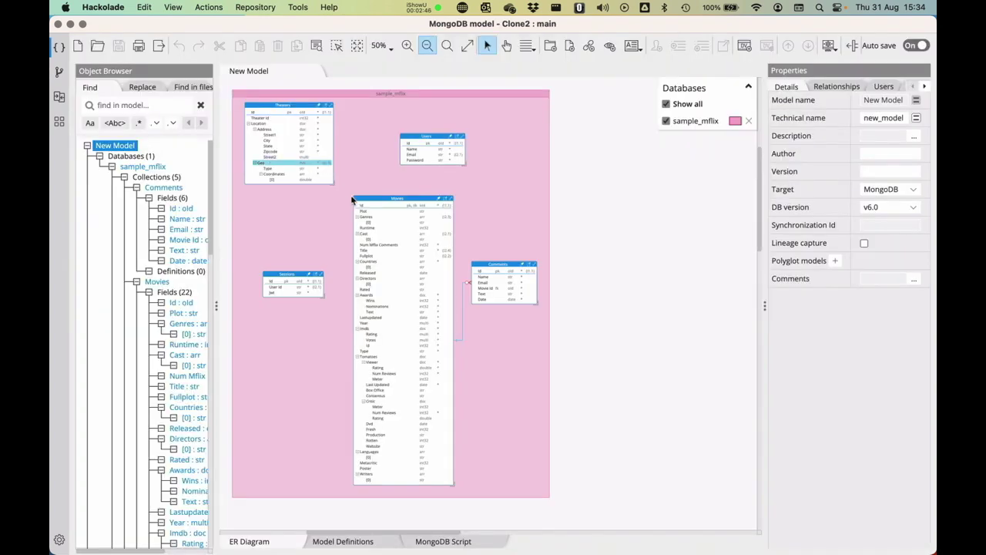
# - Add a new collection named "animals" to the sample_mflix database in the ER diagram
pyautogui.click(501, 393)
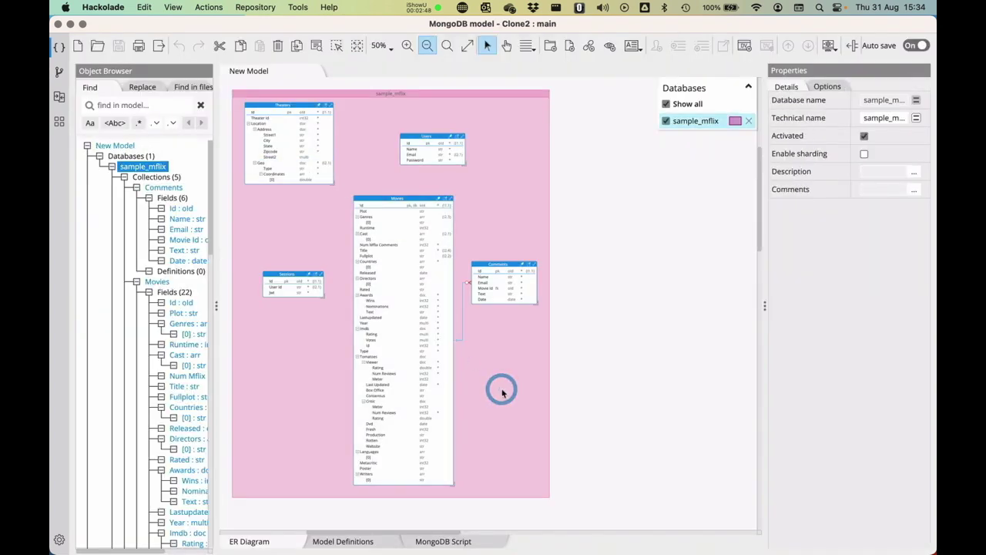
pyautogui.rightClick(501, 393)
pyautogui.click(547, 191)
pyautogui.write('anim')
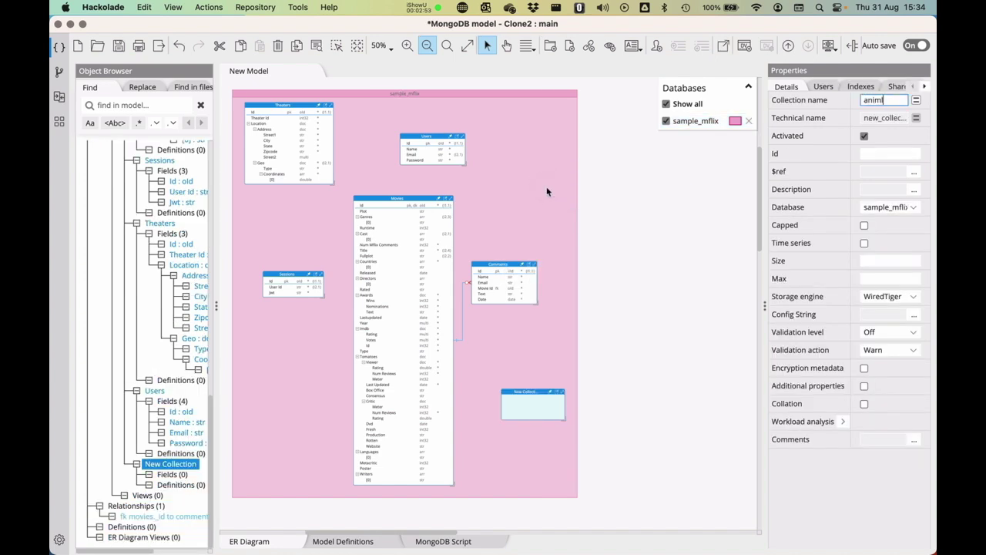
pyautogui.write('als')
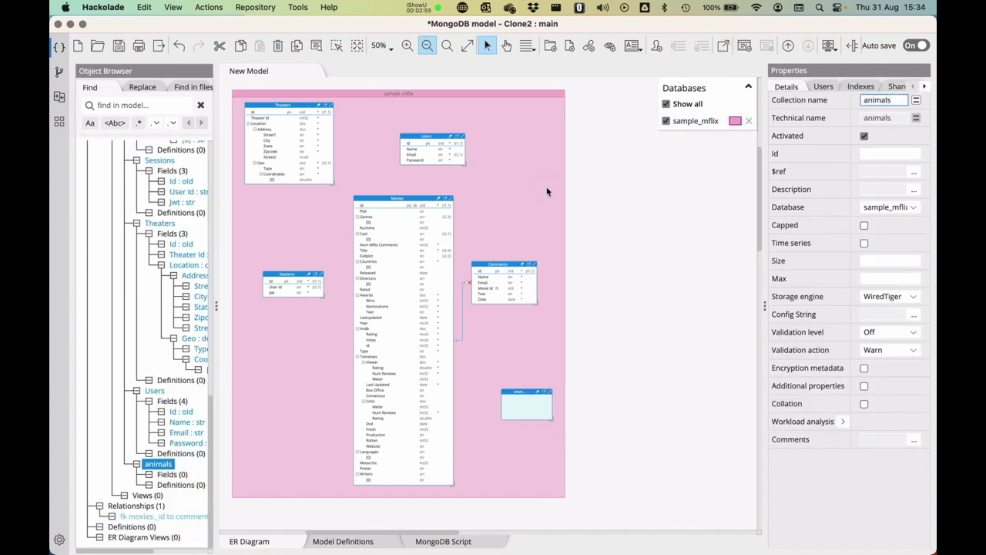
# - Add an objectId field named "_id" to the animals collection
pyautogui.rightClick(514, 407)
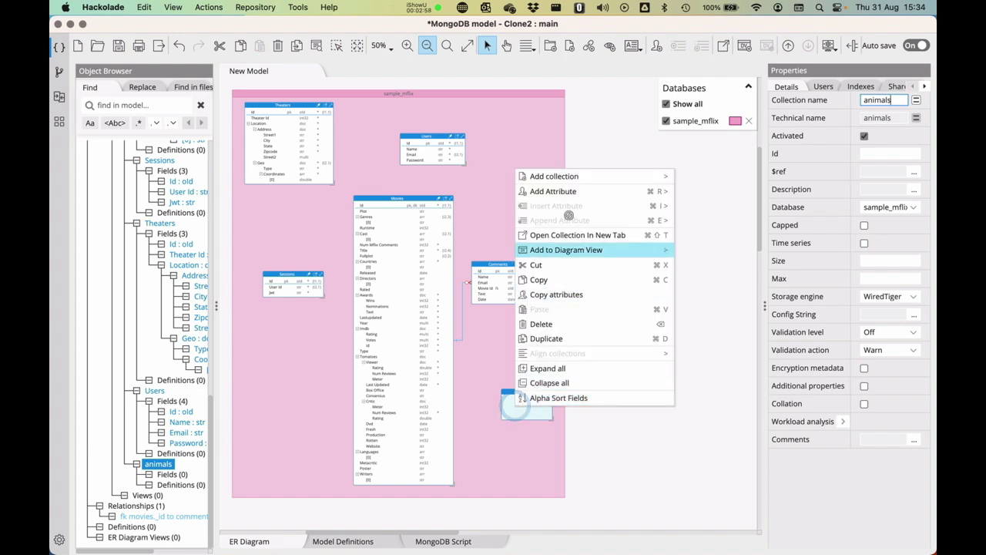
pyautogui.moveTo(554, 191)
pyautogui.moveTo(694, 191)
pyautogui.click(796, 193)
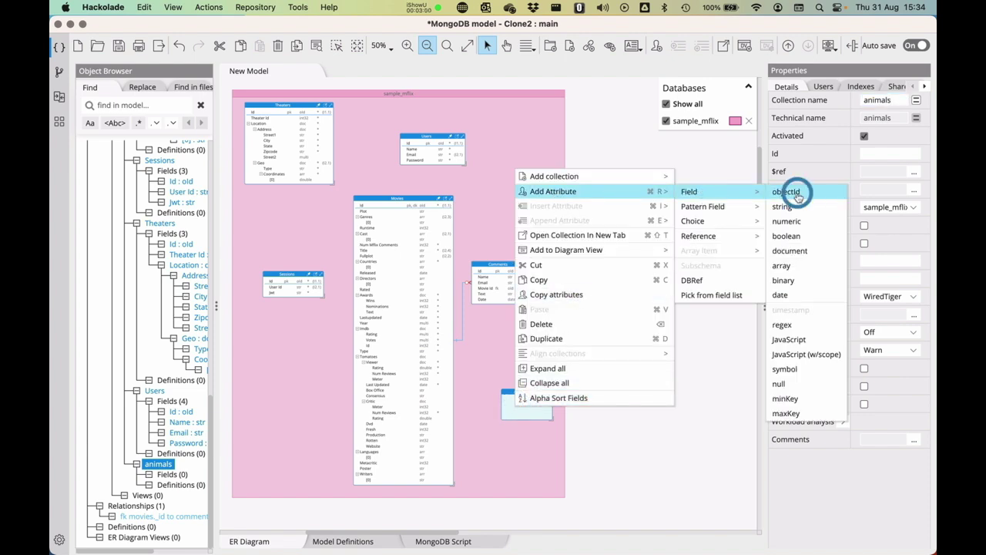
pyautogui.press('BackSpace')
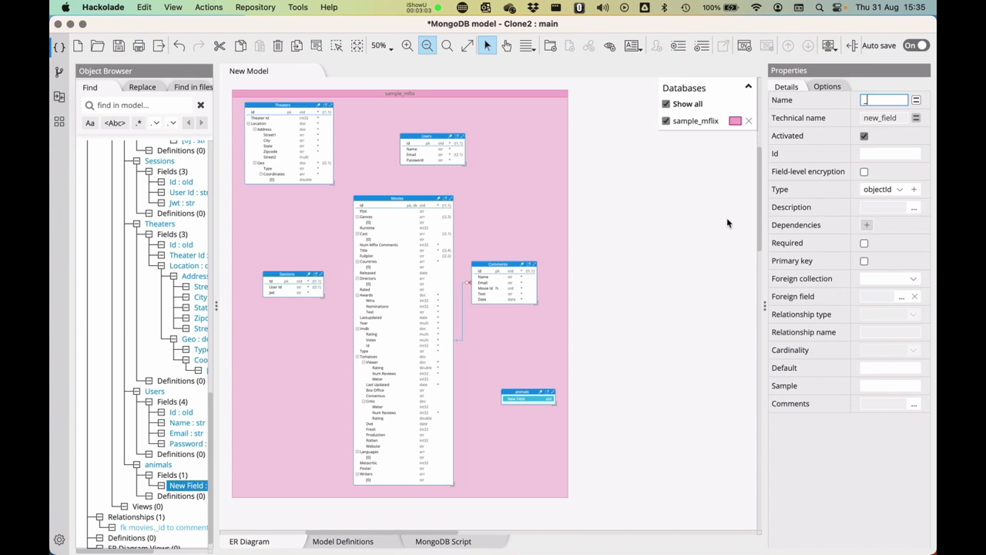
pyautogui.click(597, 342)
# - Reposition the animals collection beneath Comments within the sample_mflix area and save the model
pyautogui.click(519, 393)
pyautogui.moveTo(518, 393); pyautogui.dragTo(496, 374)
pyautogui.click(624, 435)
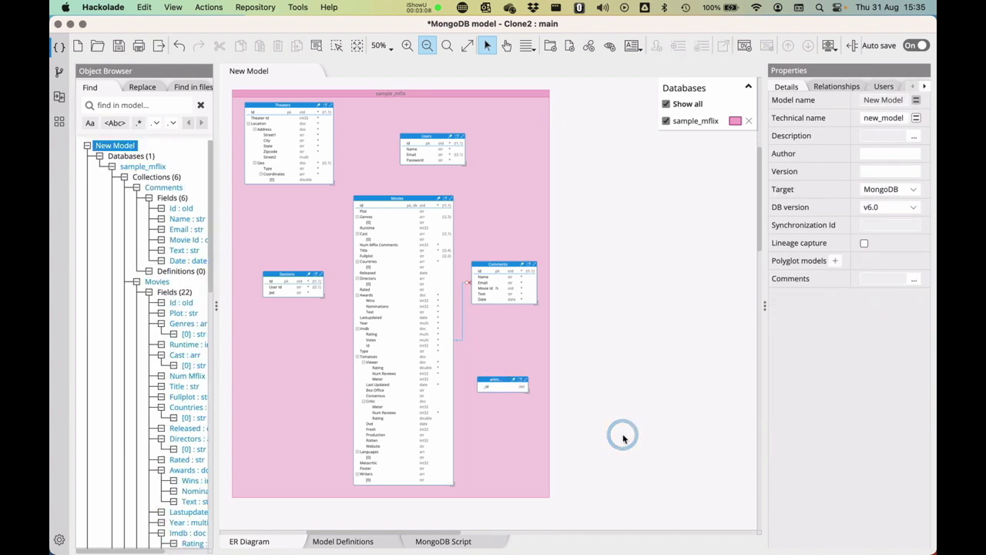
pyautogui.press('super+s')
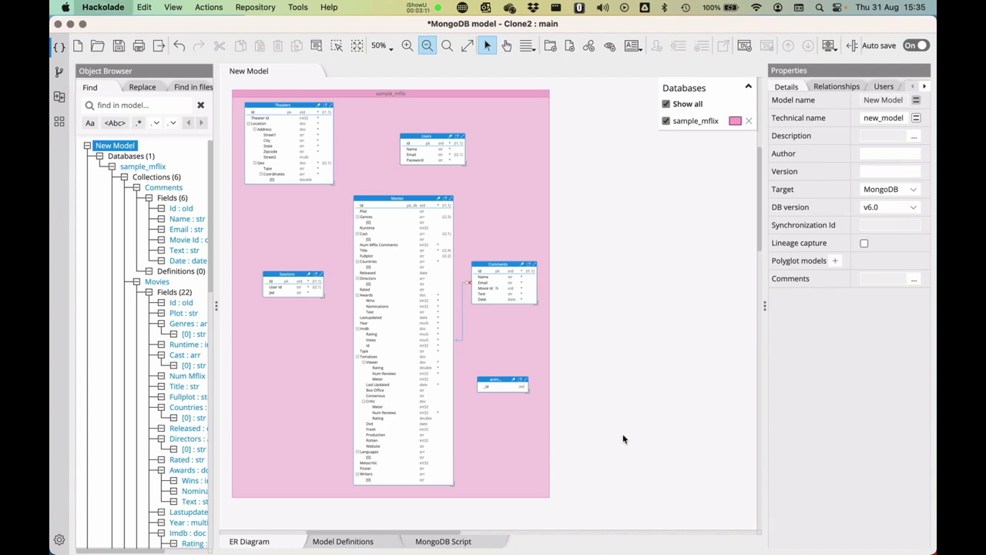
# - Close the model and commit the local changes to a new branch "new-features" with the message "Adding the animals"
pyautogui.press('super+w')
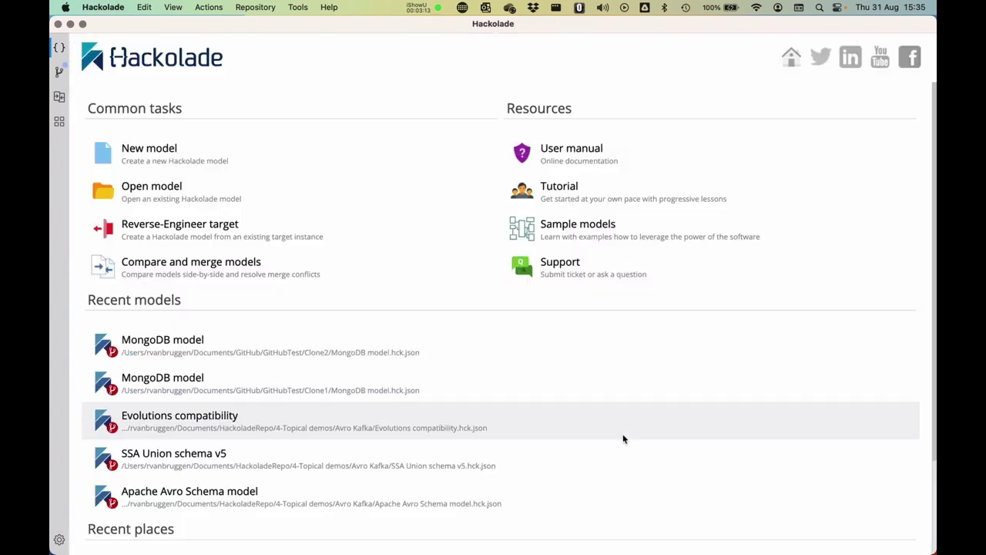
pyautogui.click(59, 73)
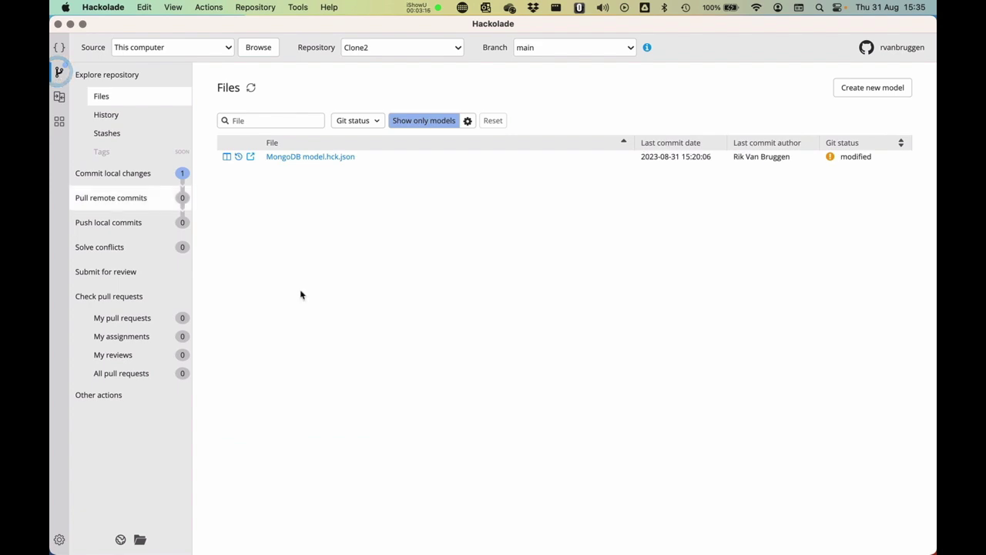
pyautogui.click(104, 173)
pyautogui.click(298, 185)
pyautogui.write('Adding the animals')
pyautogui.click(356, 216)
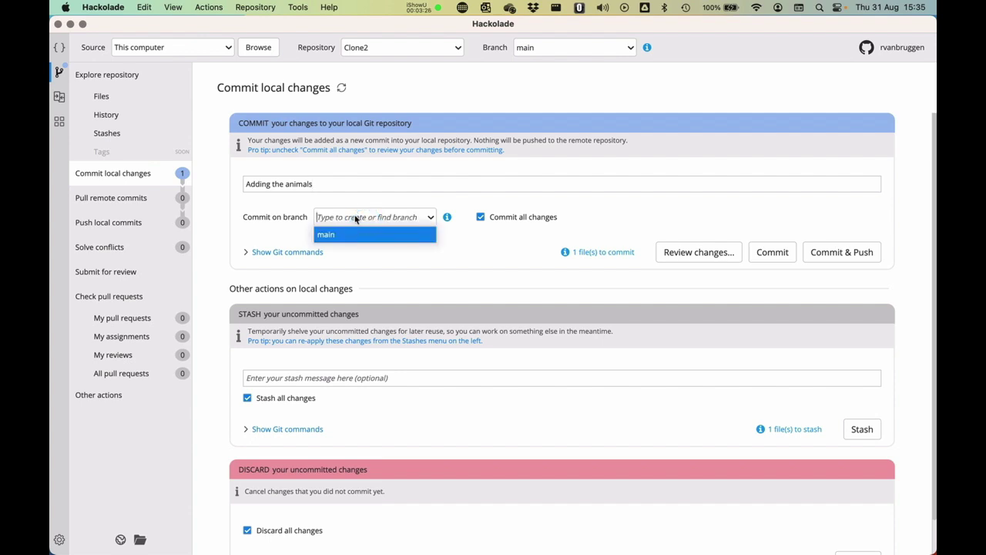
pyautogui.write('new-features')
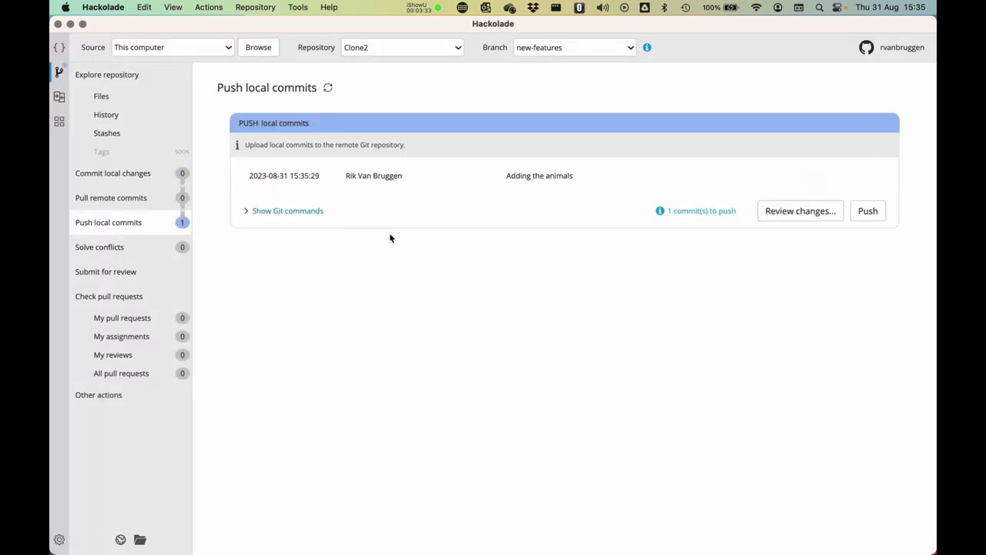
# - Push the animals commit to the remote repository and check the branch list in Clone2
pyautogui.click(870, 212)
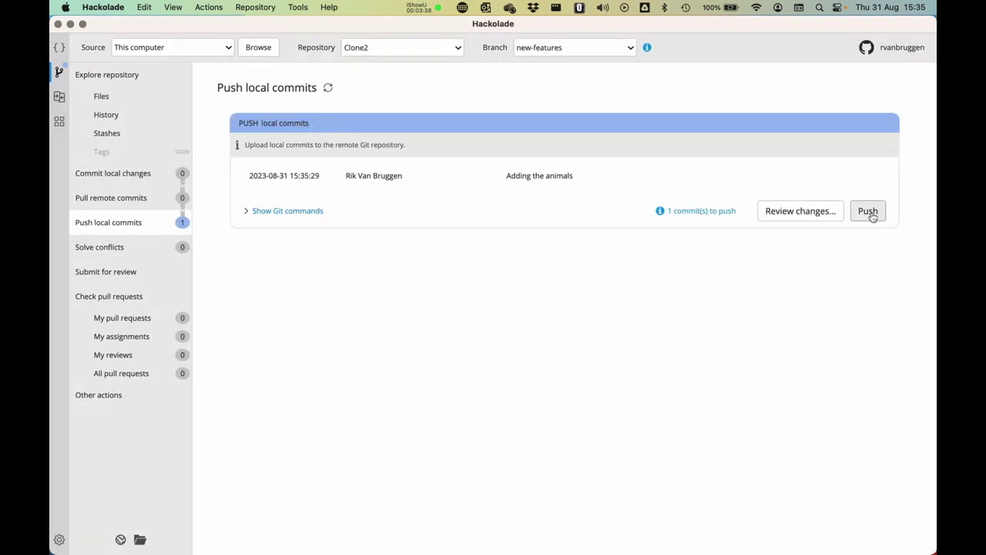
pyautogui.click(549, 47)
pyautogui.click(567, 110)
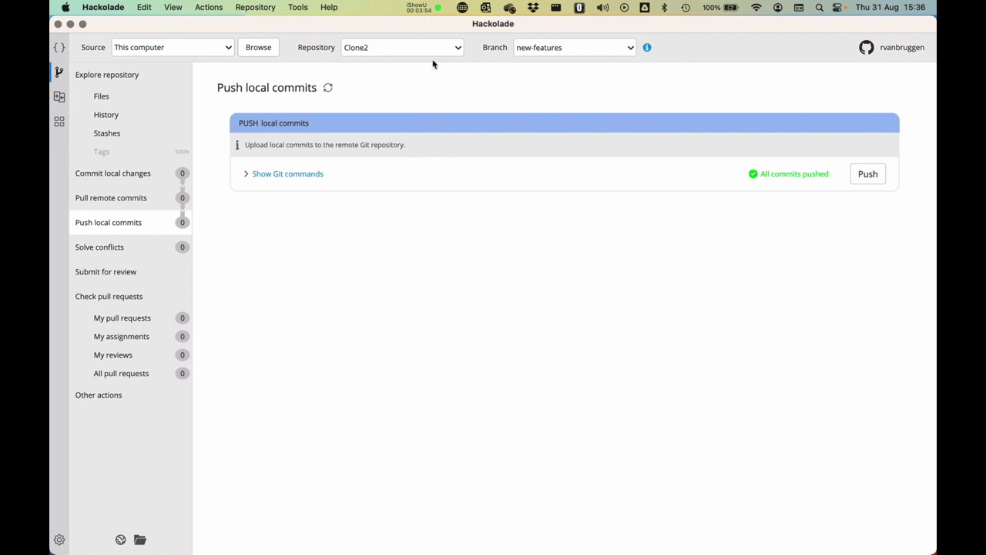
# - Switch back to the Clone1 repository and open MongoDB model.hck.json on the minor-fixes branch
pyautogui.click(429, 45)
pyautogui.click(396, 93)
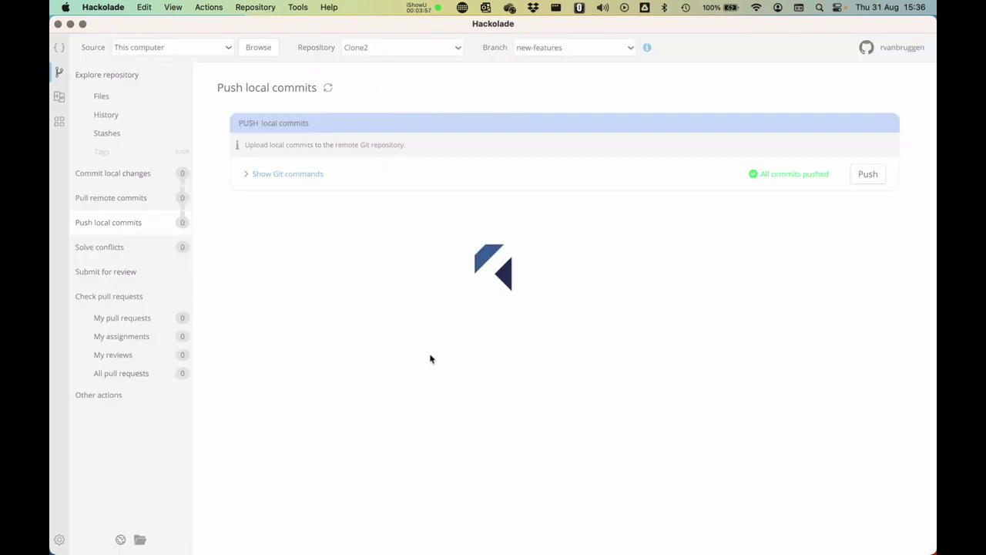
pyautogui.click(111, 93)
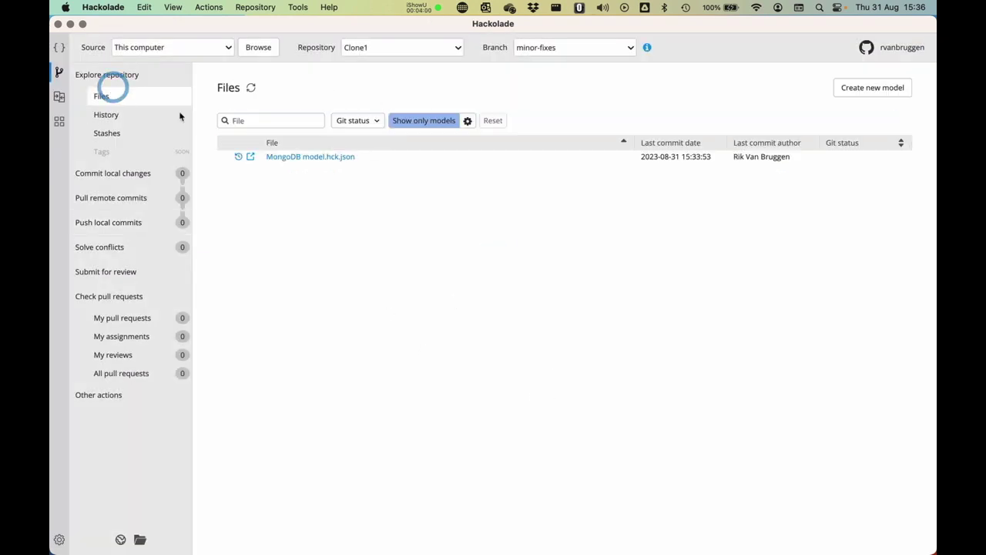
pyautogui.click(290, 159)
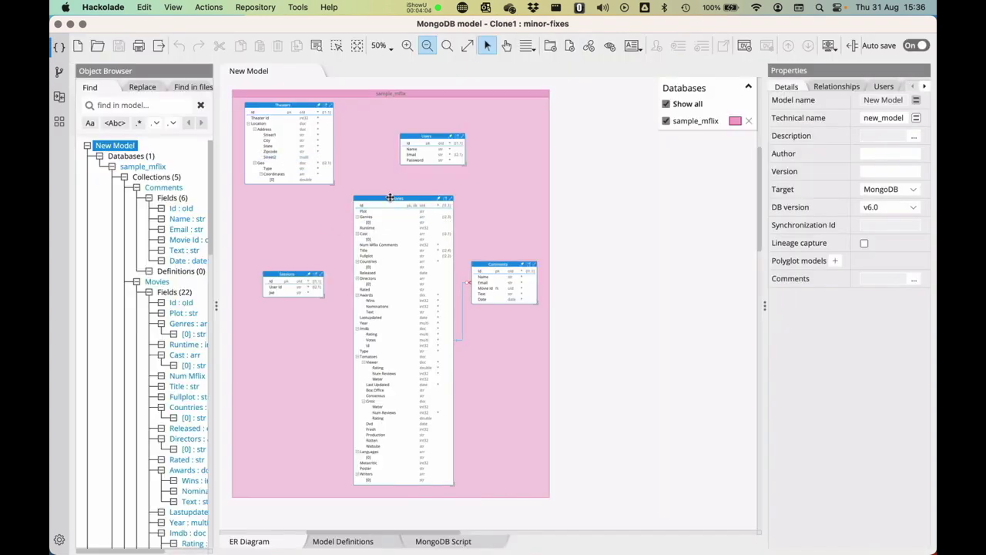
# - Append the line "This is a second line of the description of the Movies collection" to the Movies collection's description
pyautogui.click(385, 198)
pyautogui.click(914, 189)
pyautogui.click(286, 161)
pyautogui.press('super+a')
pyautogui.press('super+c')
pyautogui.press('Right')
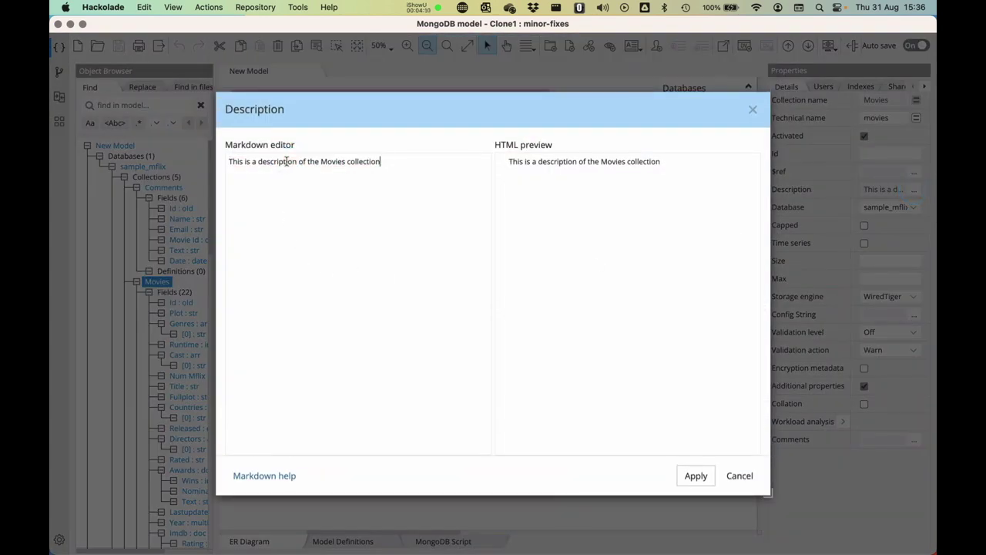
pyautogui.press('Return')
pyautogui.press('super+v')
pyautogui.click(257, 171)
pyautogui.write('second line of t')
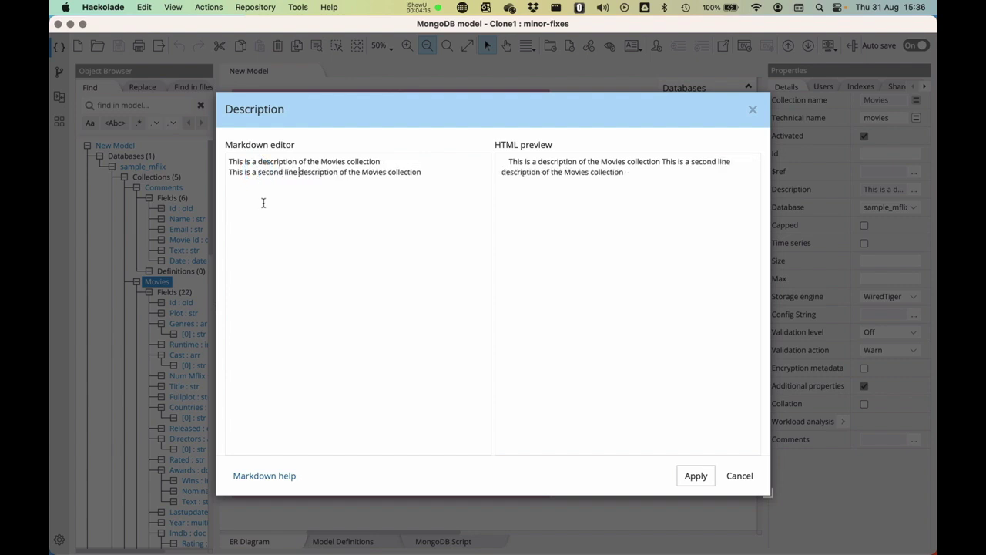
pyautogui.write('he')
pyautogui.click(350, 281)
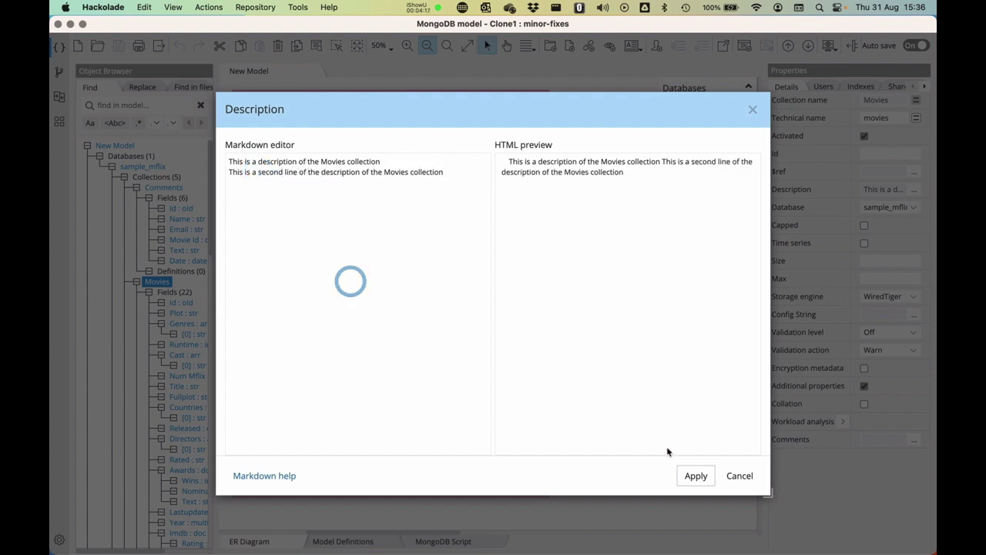
pyautogui.click(691, 476)
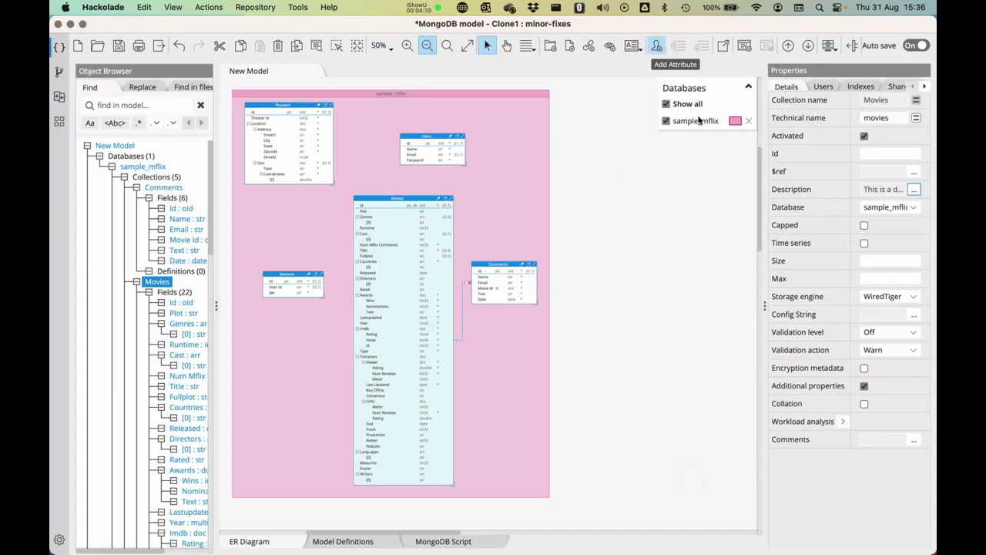
# - Close the model, then commit and push the change on minor-fixes with the message "Adding a second line to the description"
pyautogui.click(649, 200)
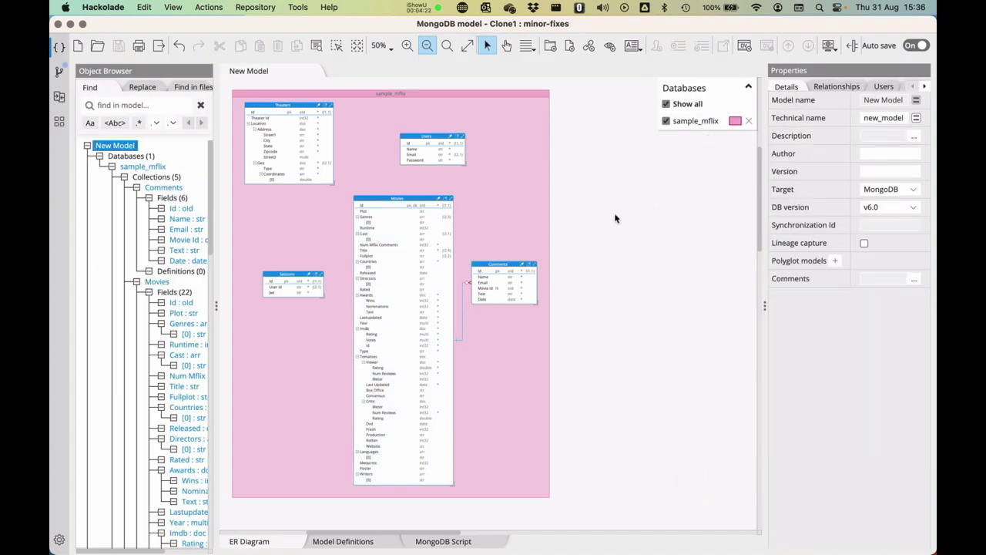
pyautogui.press('super+w')
pyautogui.click(59, 71)
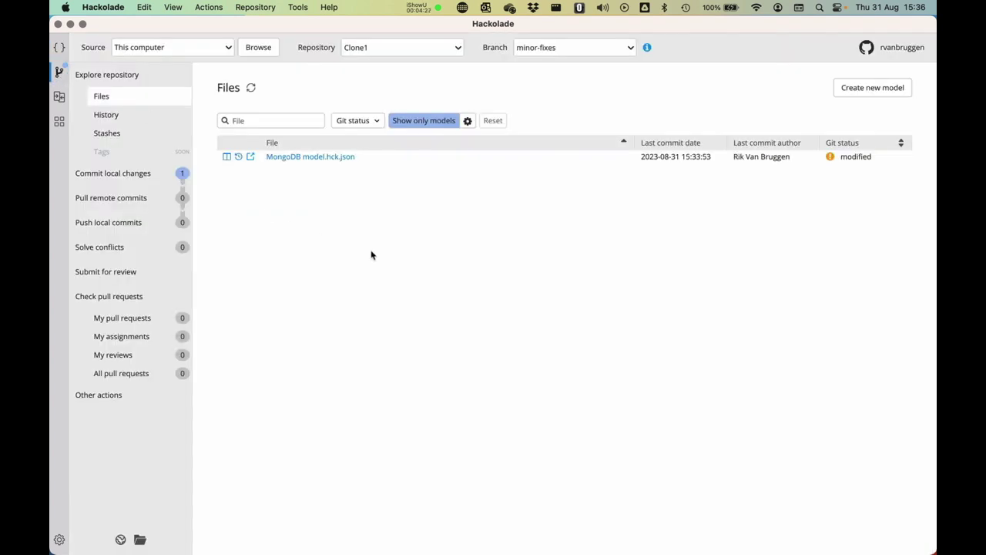
pyautogui.click(146, 170)
pyautogui.click(357, 188)
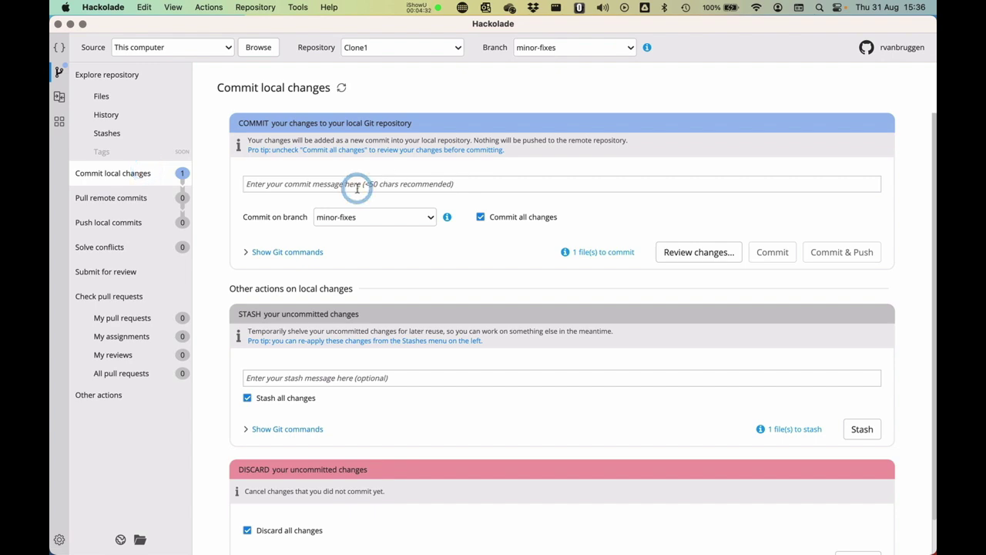
pyautogui.write('Adding a second line to the descr')
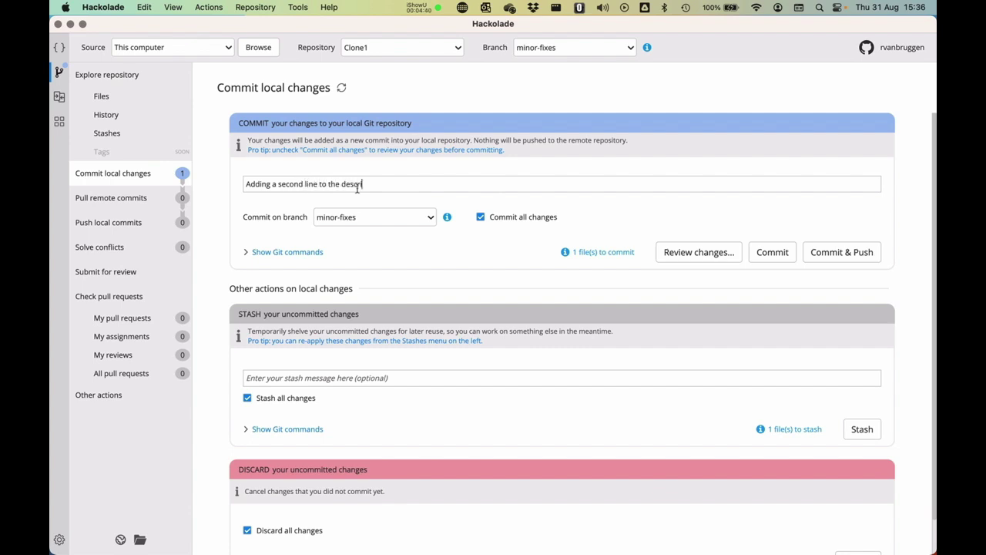
pyautogui.click(845, 252)
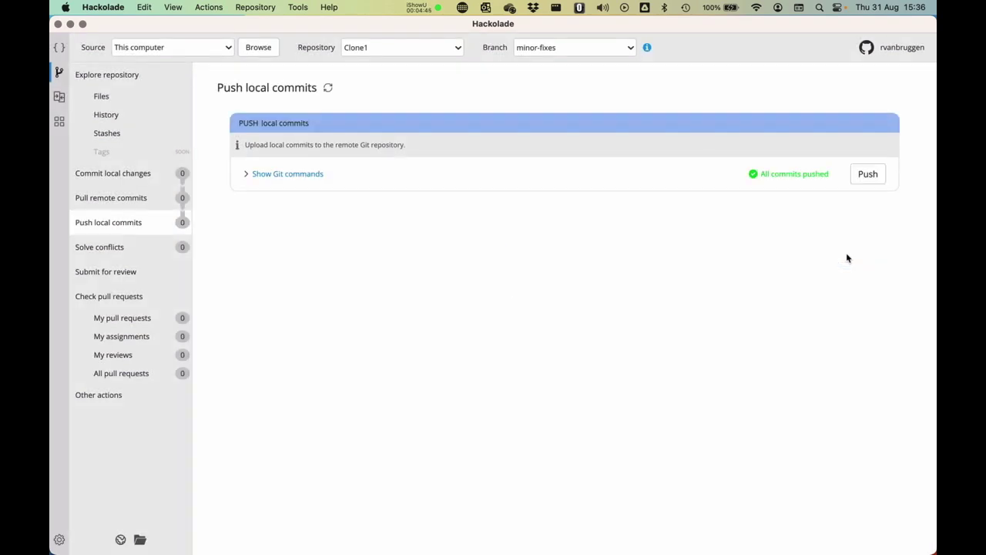
# - Switch to the Clone2 repository and open MongoDB model.hck.json on the new-features branch
pyautogui.hotkey('ctrl', 'Right')
pyautogui.click(395, 48)
pyautogui.click(383, 91)
pyautogui.click(106, 96)
pyautogui.click(310, 158)
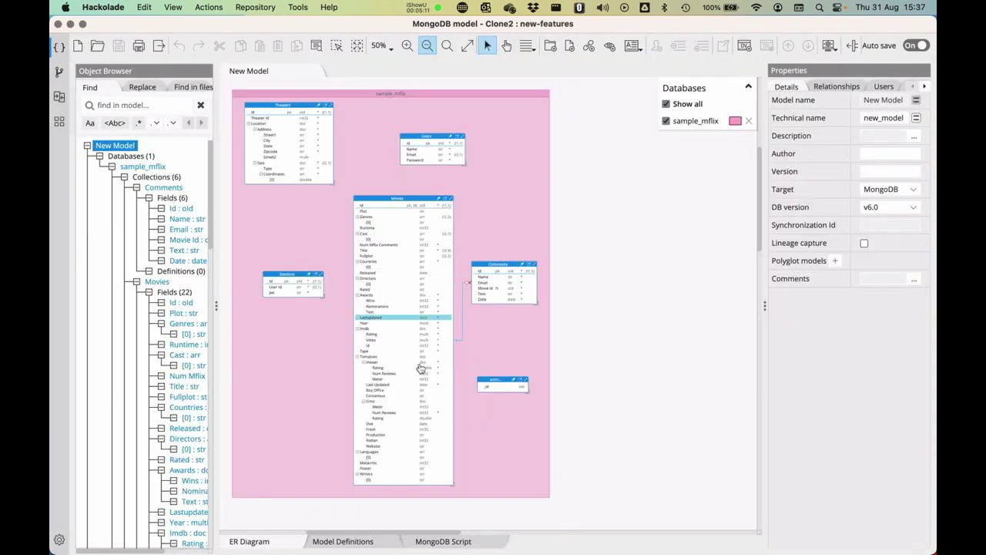
# - Add a field named "name" below _id in the animals collection and save the model
pyautogui.click(494, 387)
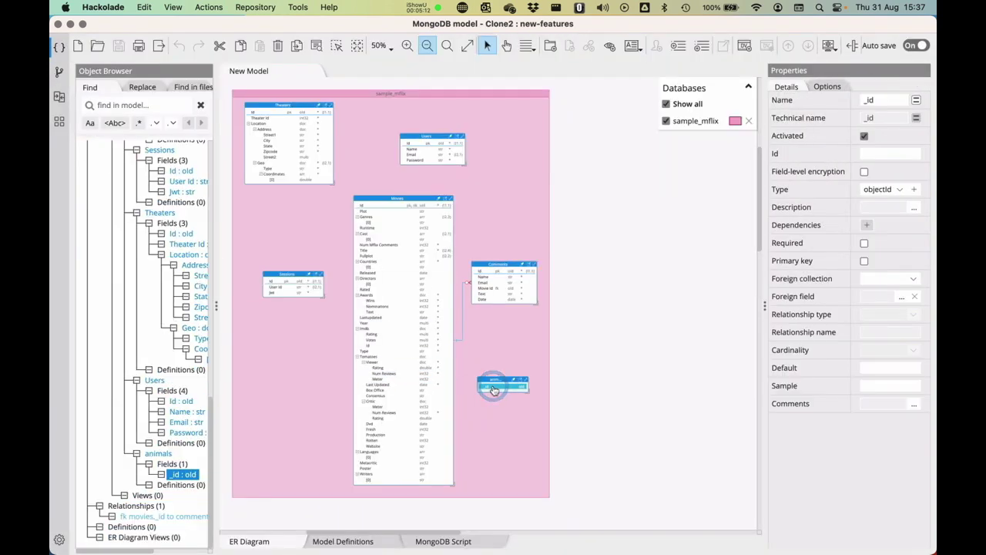
pyautogui.press('super+Return')
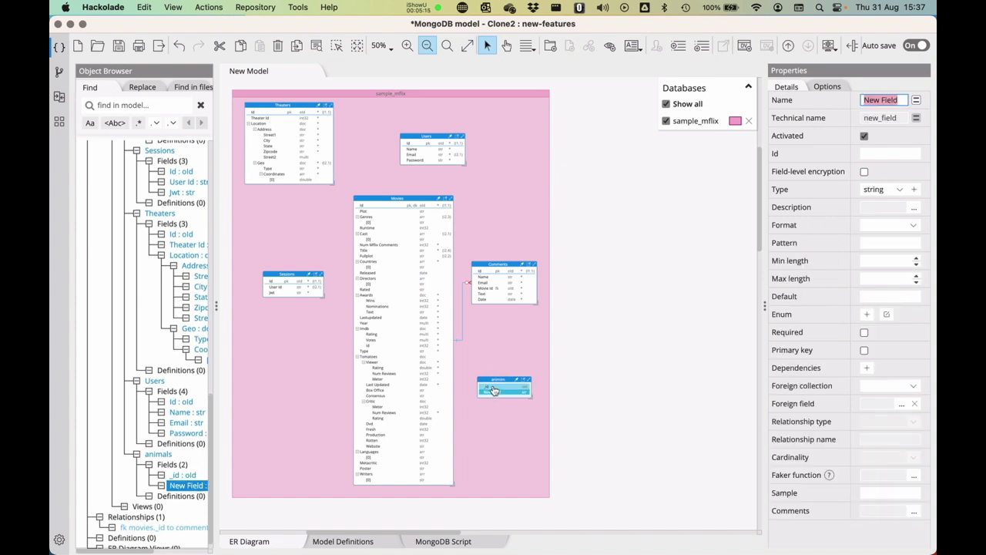
pyautogui.write('name')
pyautogui.press('Return')
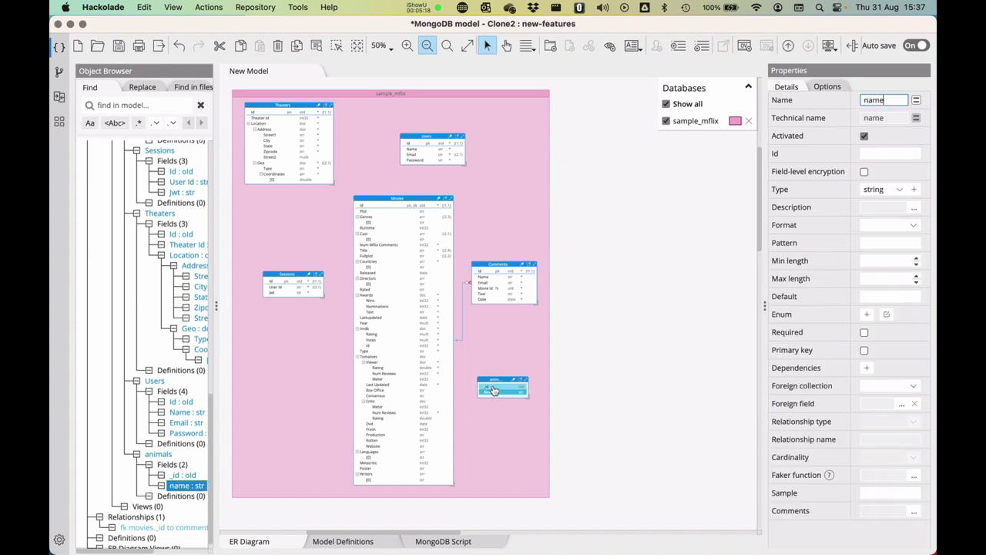
pyautogui.click(624, 401)
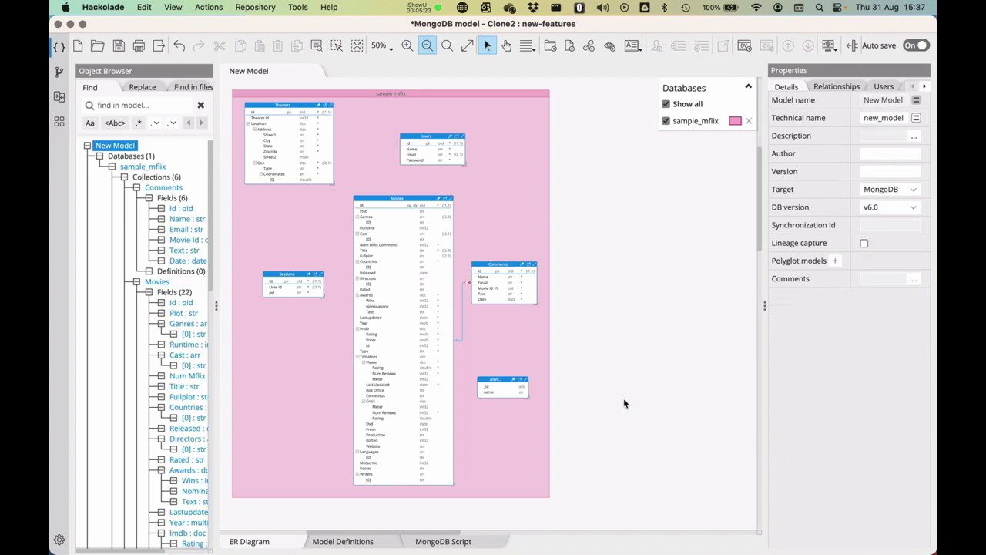
pyautogui.press('super+s')
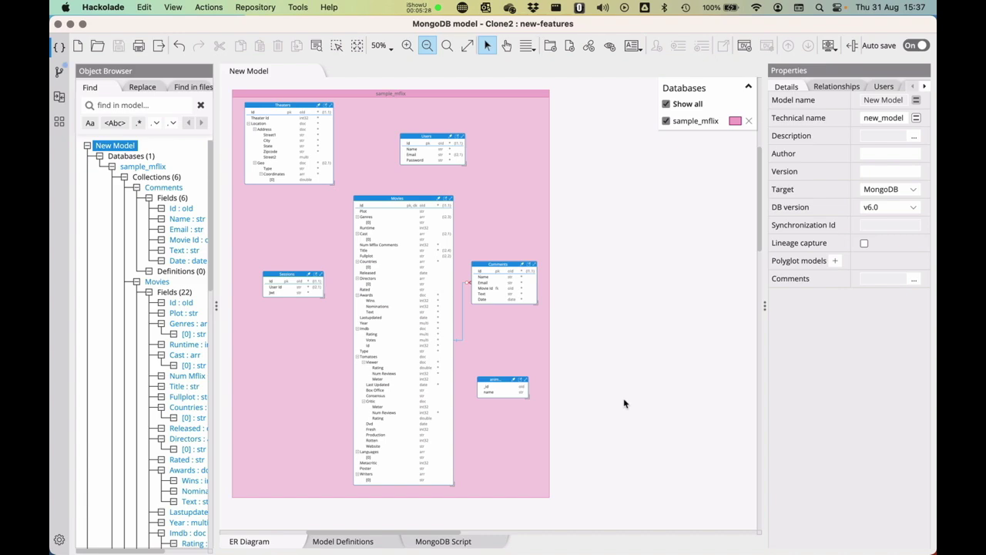
# - Close the model, then commit and push the change on new-features with the message "Adding the name property"
pyautogui.press('super+w')
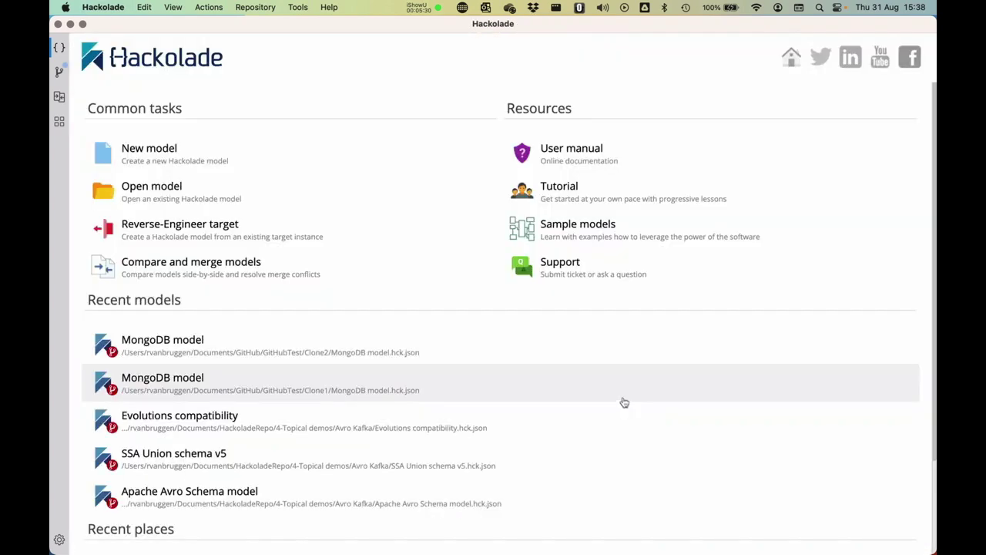
pyautogui.click(60, 72)
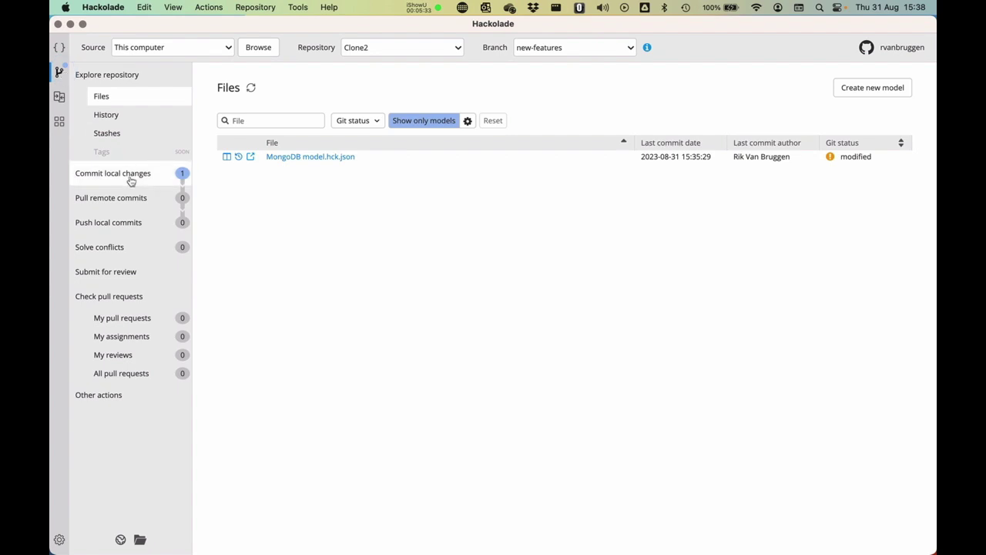
pyautogui.click(128, 175)
pyautogui.click(276, 184)
pyautogui.write('Adding the name propert')
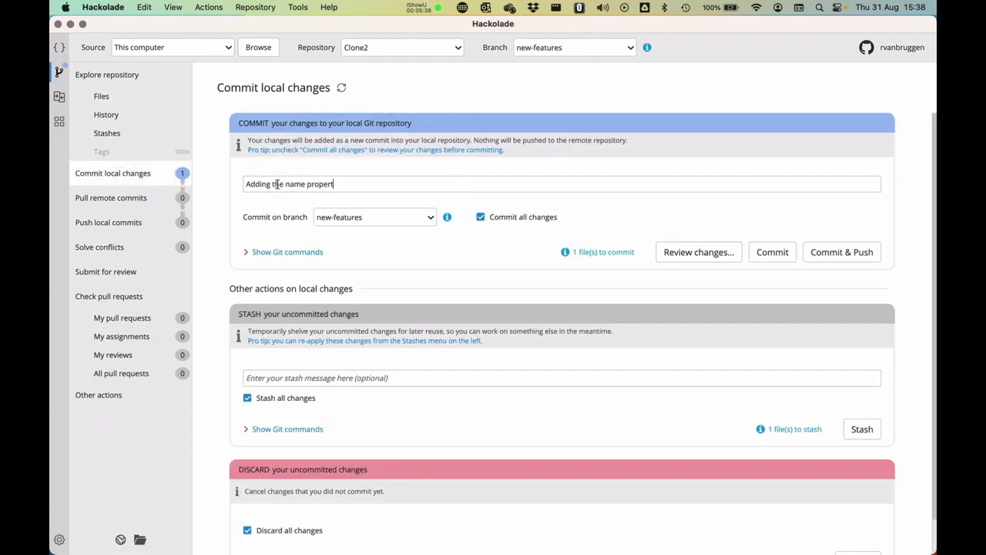
pyautogui.write('y')
pyautogui.click(862, 255)
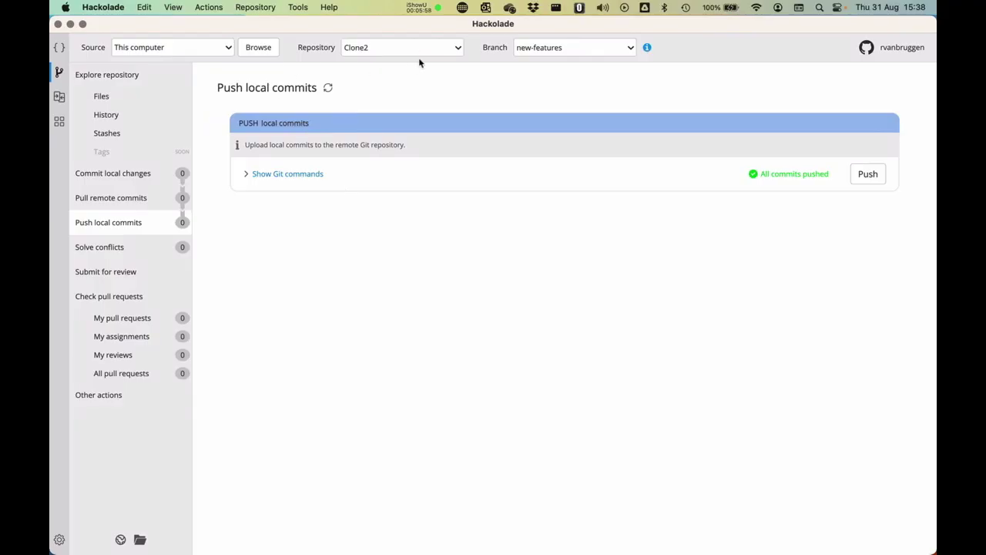
# - Switch to the Clone1 repository and start submitting its minor-fixes branch for review
pyautogui.click(402, 45)
pyautogui.click(386, 96)
pyautogui.click(102, 272)
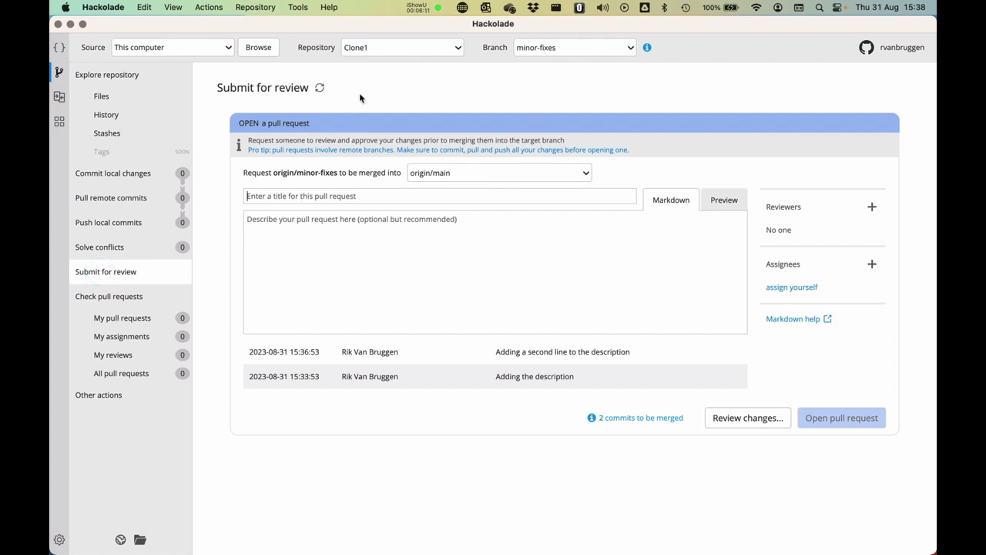
# - Open a pull request from minor-fixes into origin/main titled "Can we please review the descriptions and add them"
pyautogui.click(312, 198)
pyautogui.click(551, 49)
pyautogui.click(455, 81)
pyautogui.click(297, 193)
pyautogui.write('Can we please review the descriptions and add them')
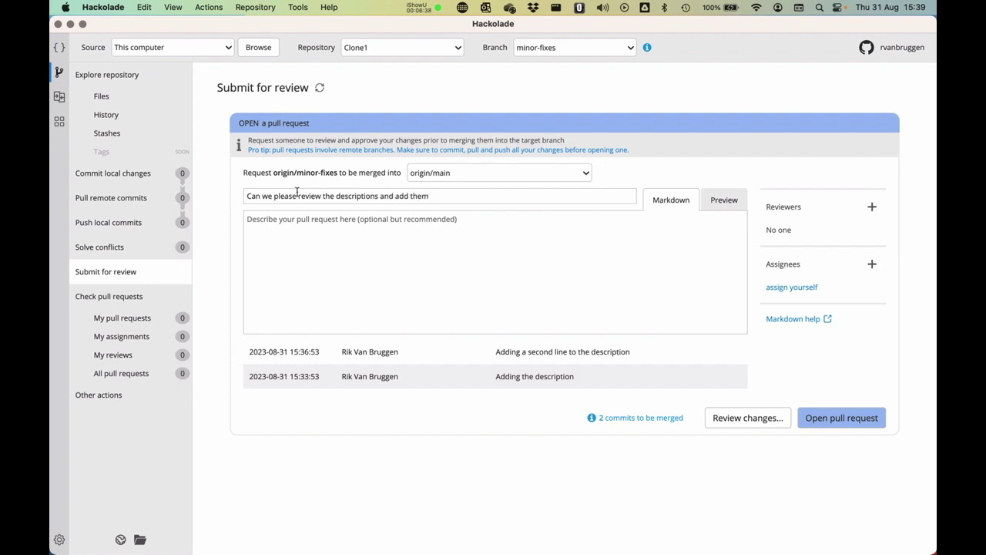
pyautogui.click(848, 419)
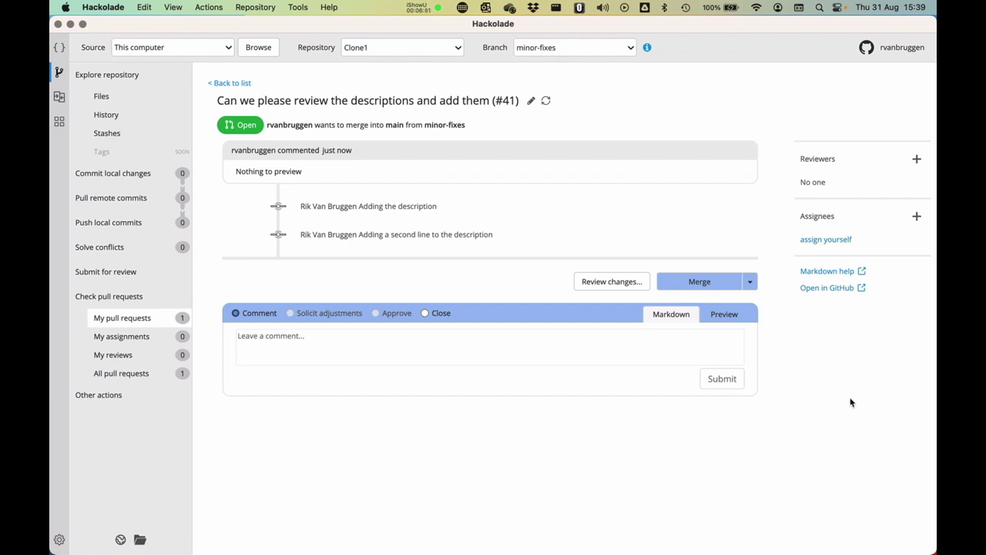
# - Merge the minor-fixes pull request and pull the remote commits into Clone1's main branch
pyautogui.click(700, 281)
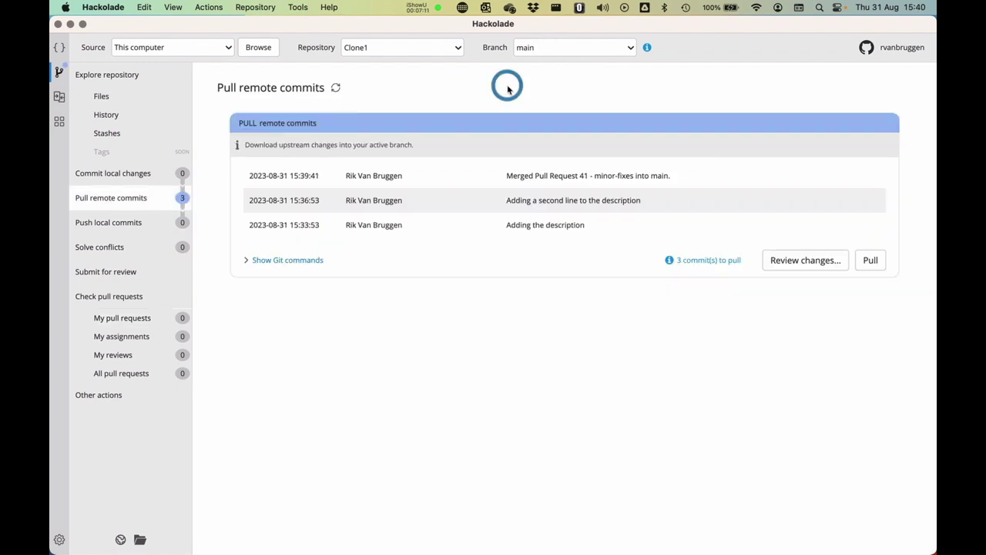
pyautogui.click(142, 198)
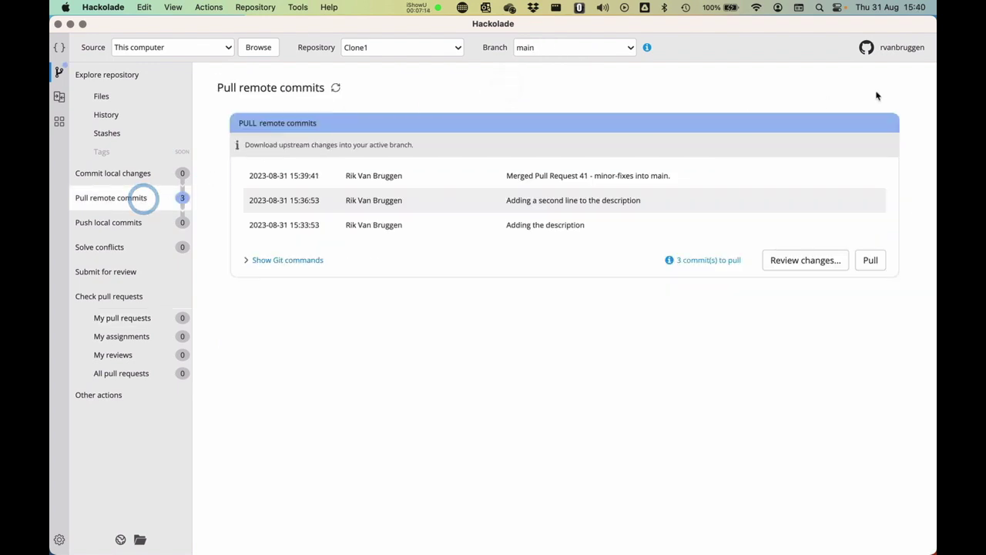
pyautogui.click(870, 261)
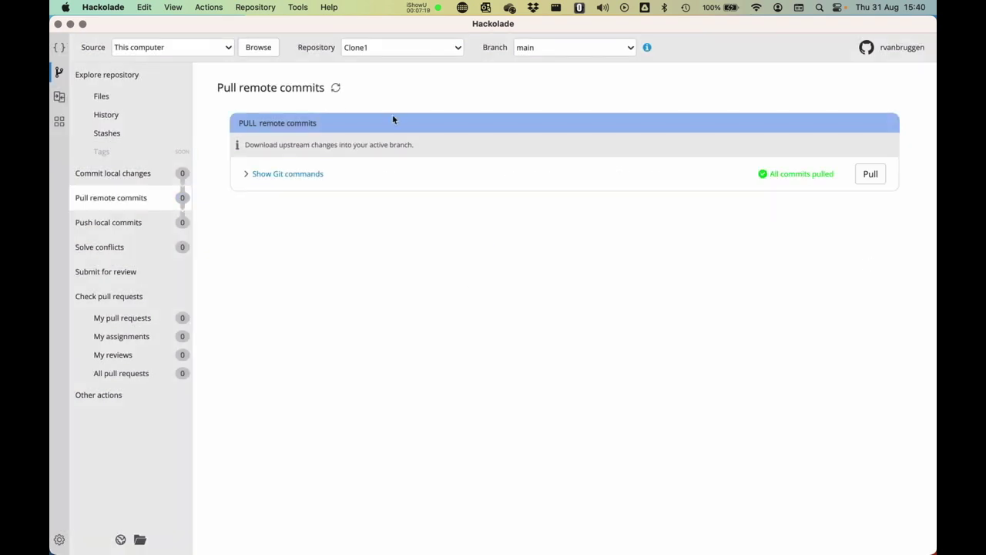
# - Open MongoDB model.hck.json on main and check the Movies collection's description for the second line
pyautogui.click(108, 97)
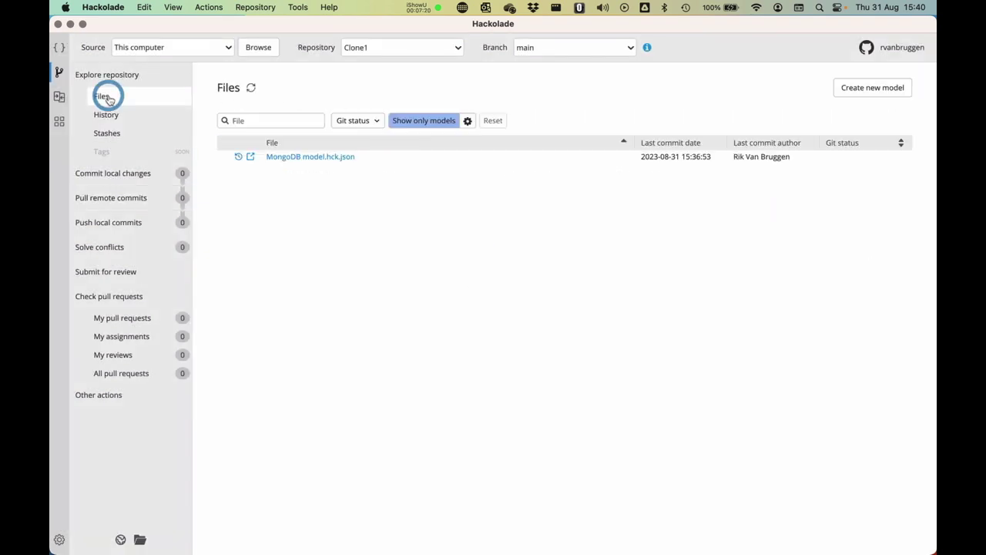
pyautogui.click(323, 160)
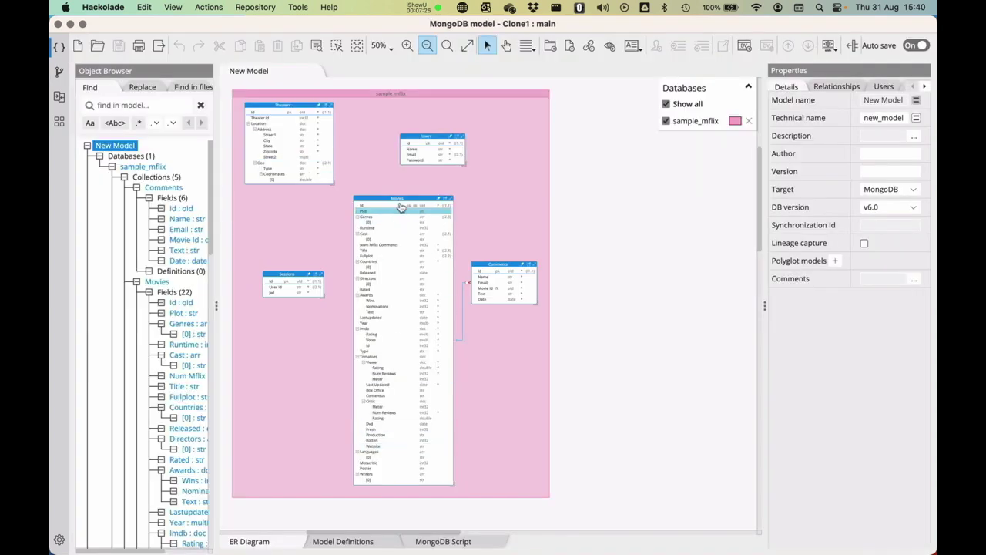
pyautogui.click(396, 197)
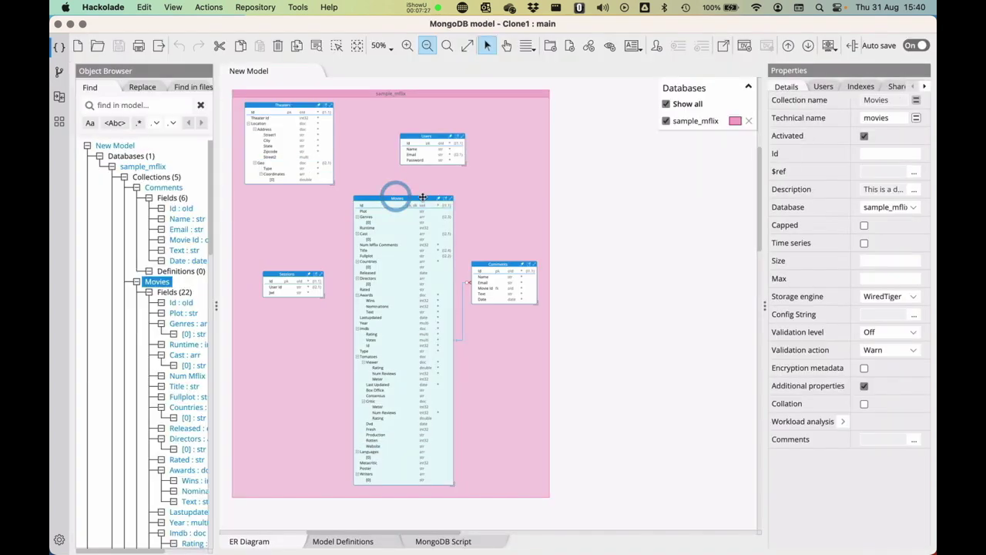
pyautogui.click(914, 191)
pyautogui.tripleClick(300, 170)
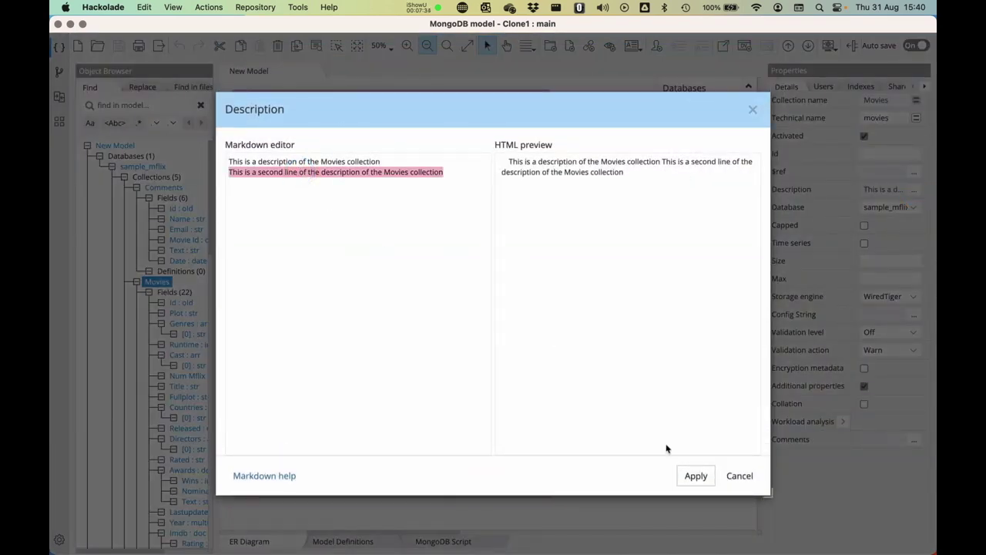
pyautogui.click(740, 475)
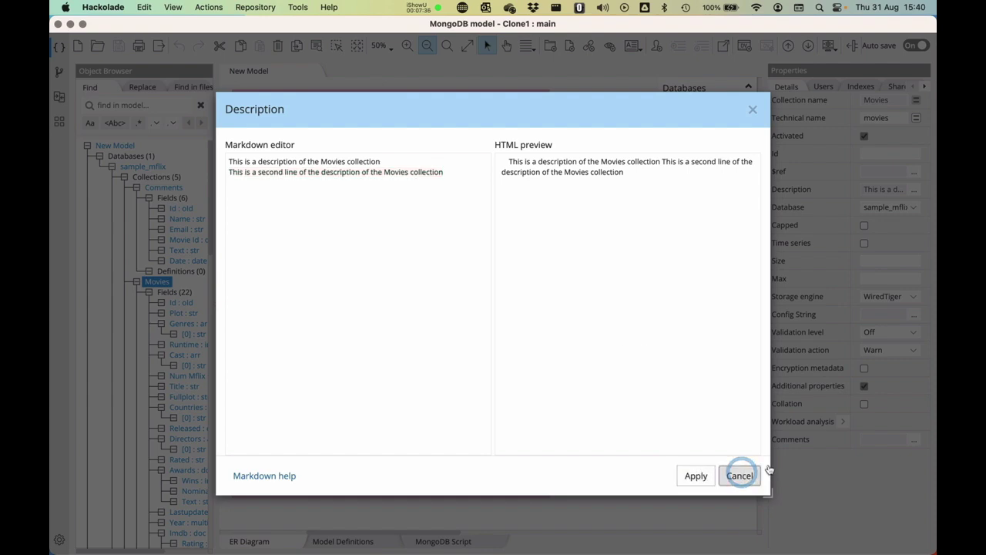
# - Close the model and view the Scenario 4a branching diagram in the presentation before returning to Hackolade
pyautogui.press('super+w')
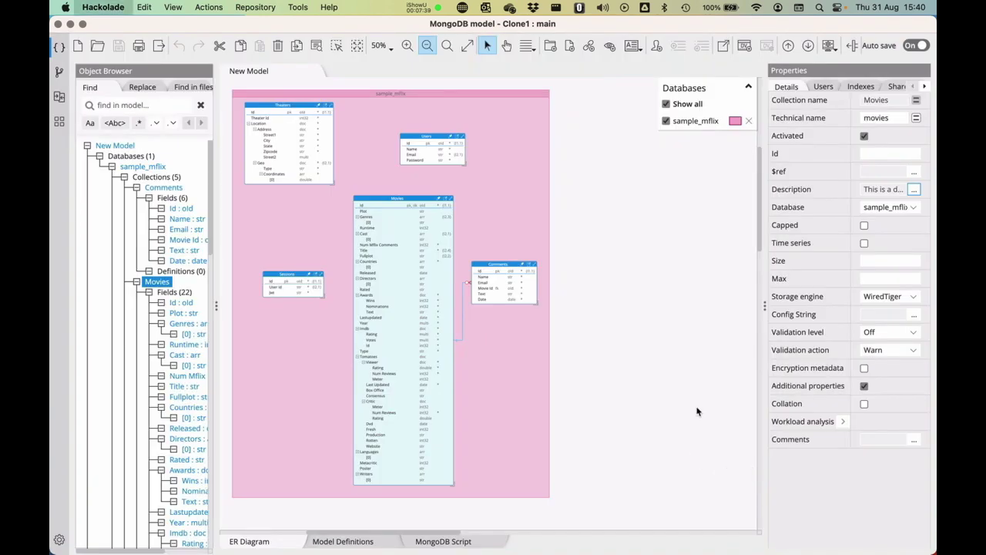
pyautogui.press('super+Tab')
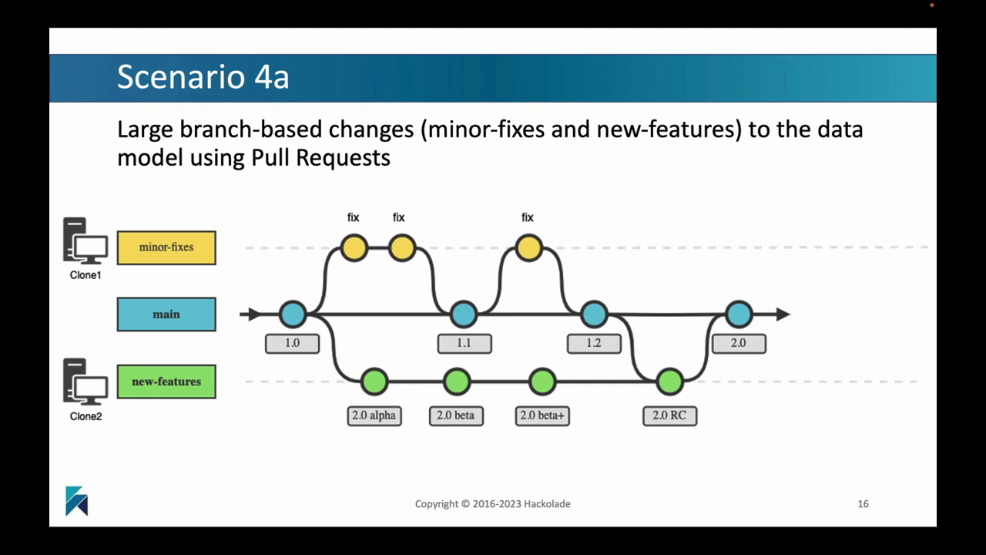
pyautogui.hotkey('ctrl', 'Left')
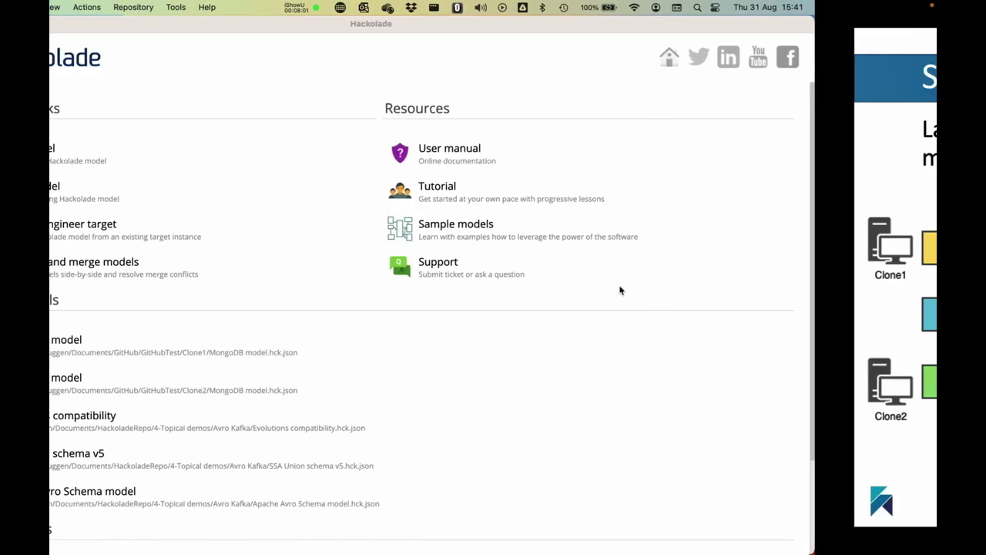
# - Switch from Clone1 to the Clone2 repository and reopen MongoDB model.hck.json on new-features
pyautogui.click(59, 73)
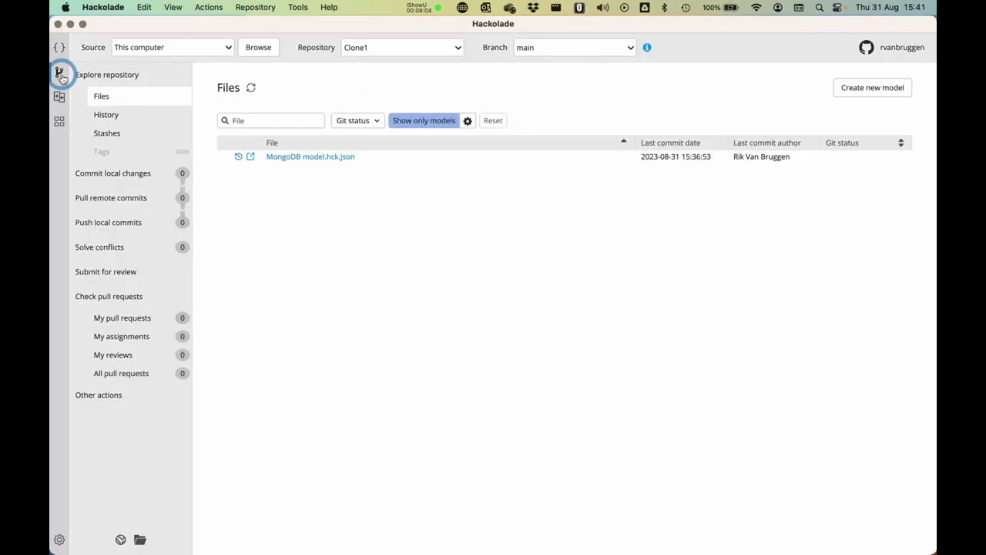
pyautogui.click(385, 51)
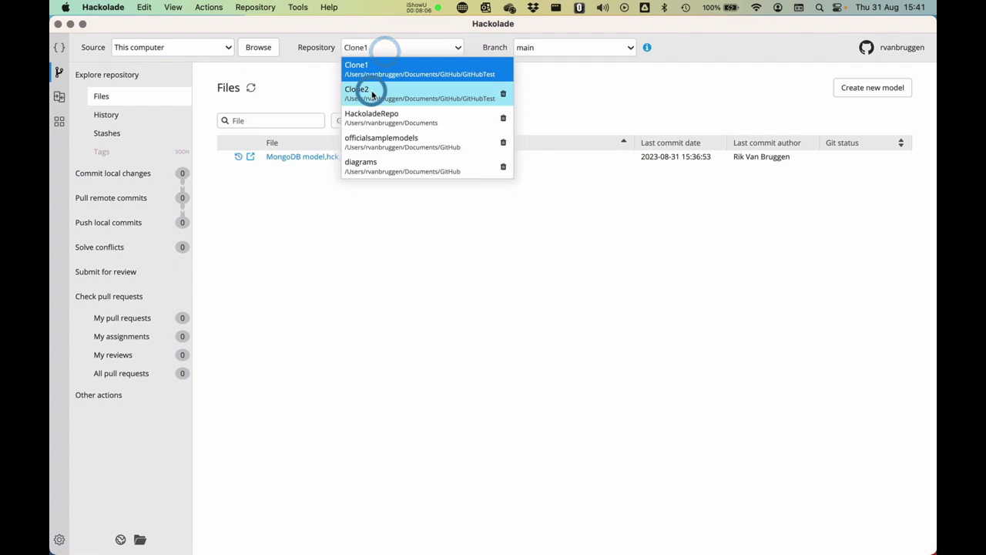
pyautogui.click(372, 90)
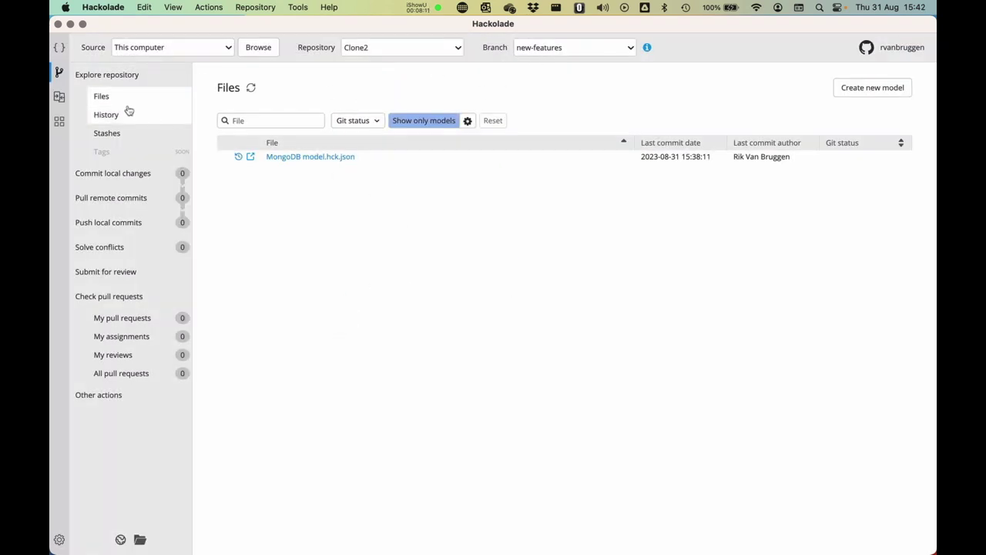
pyautogui.click(324, 157)
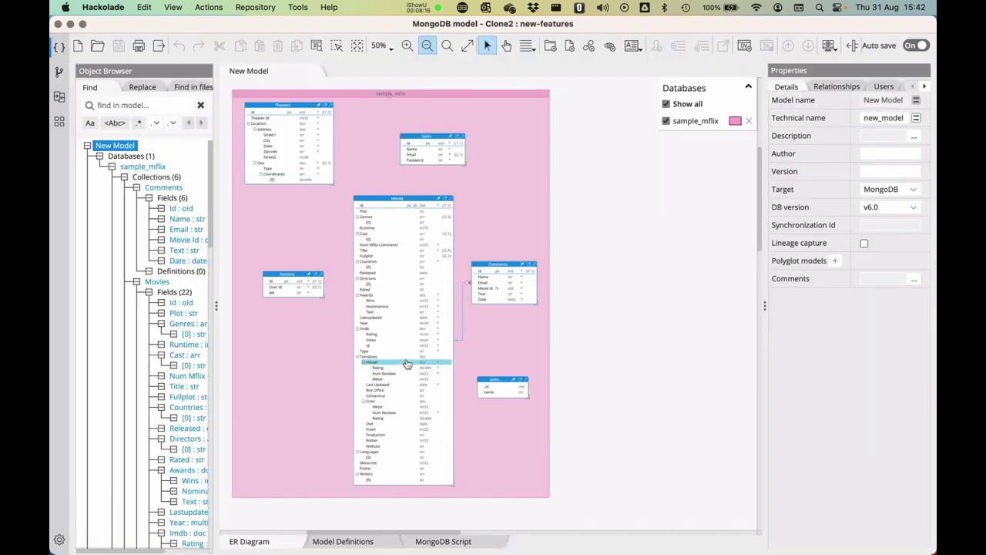
# - Add a movie_id field of type objectId to the animals collection below its name field
pyautogui.scroll(-1, 407, 363)
pyautogui.click(502, 344)
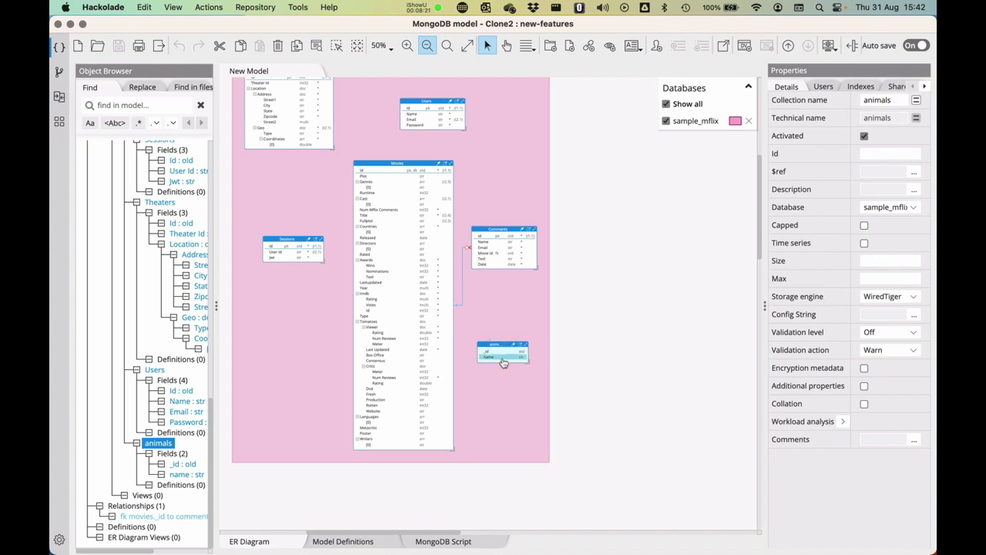
pyautogui.click(497, 355)
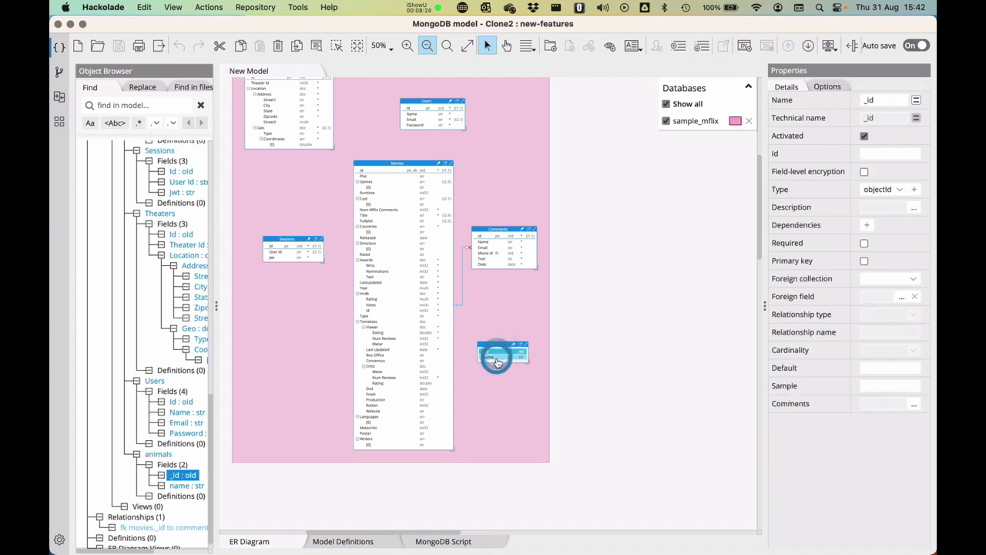
pyautogui.click(497, 360)
pyautogui.press('Insert')
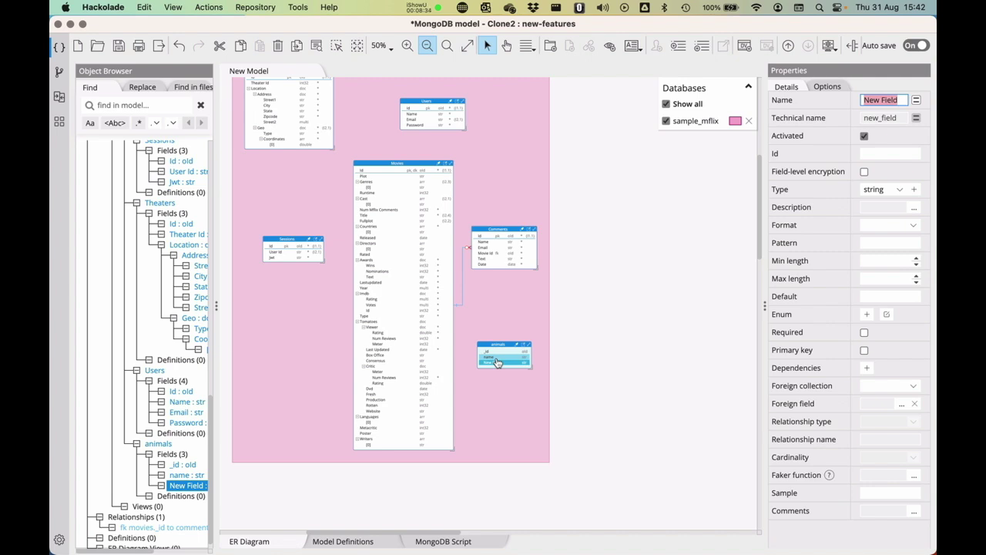
pyautogui.write('movie_')
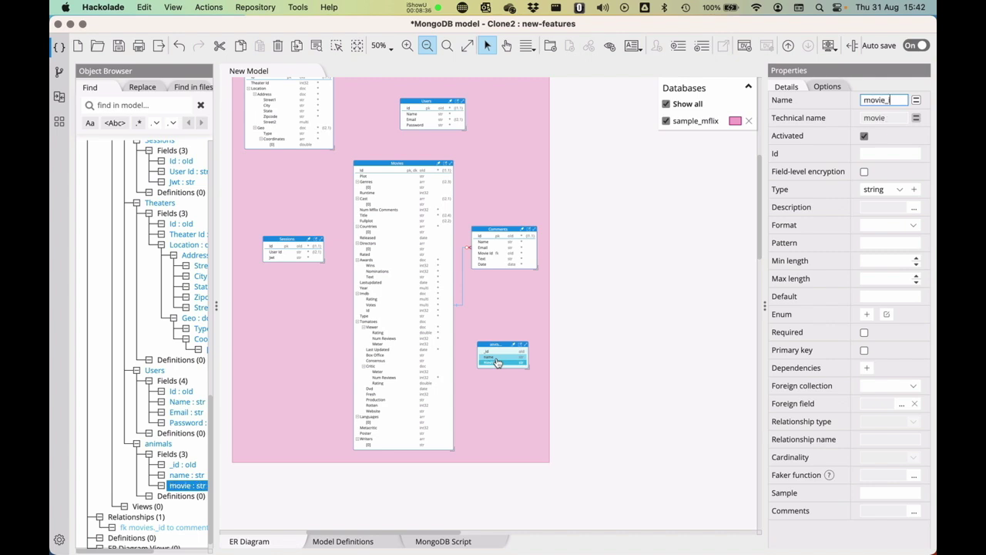
pyautogui.click(894, 189)
pyautogui.click(875, 177)
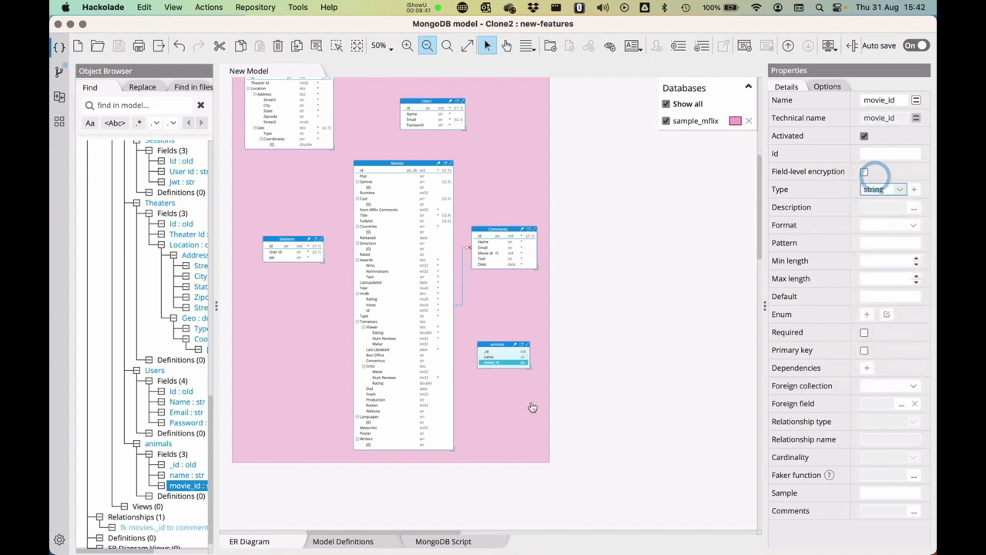
pyautogui.click(519, 398)
# - Create a foreign key relationship from animals.movie_id to the Movies collection's Id field with child cardinality 0..n
pyautogui.click(501, 344)
pyautogui.scroll(5, 502, 345)
pyautogui.scroll(-1, 503, 394)
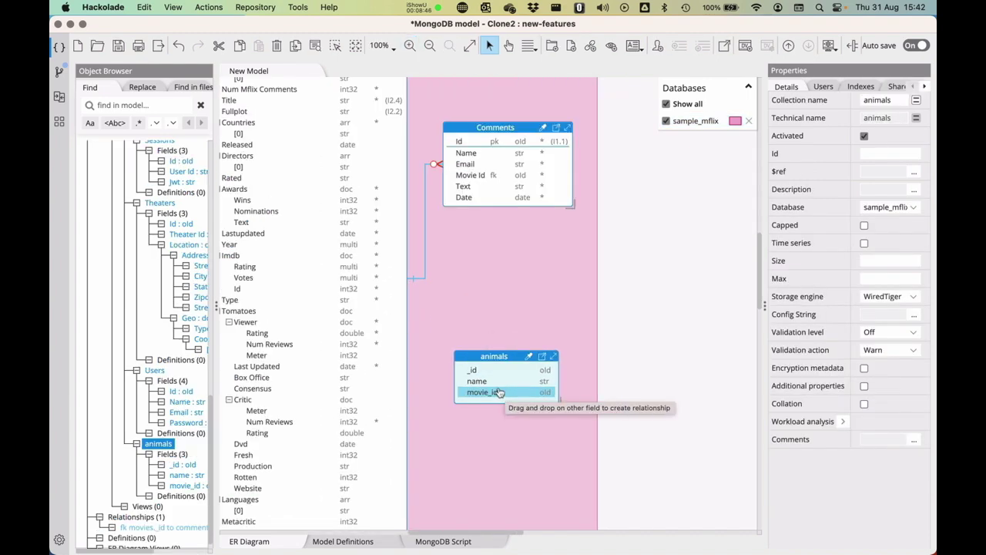
pyautogui.scroll(-1, 499, 393)
pyautogui.moveTo(488, 392); pyautogui.dragTo(333, 104)
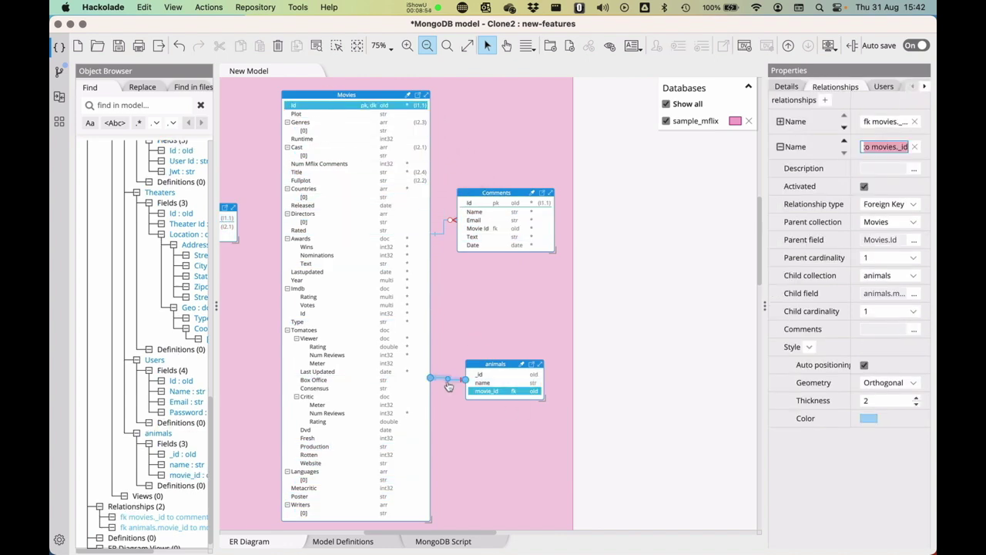
pyautogui.click(915, 311)
pyautogui.click(885, 349)
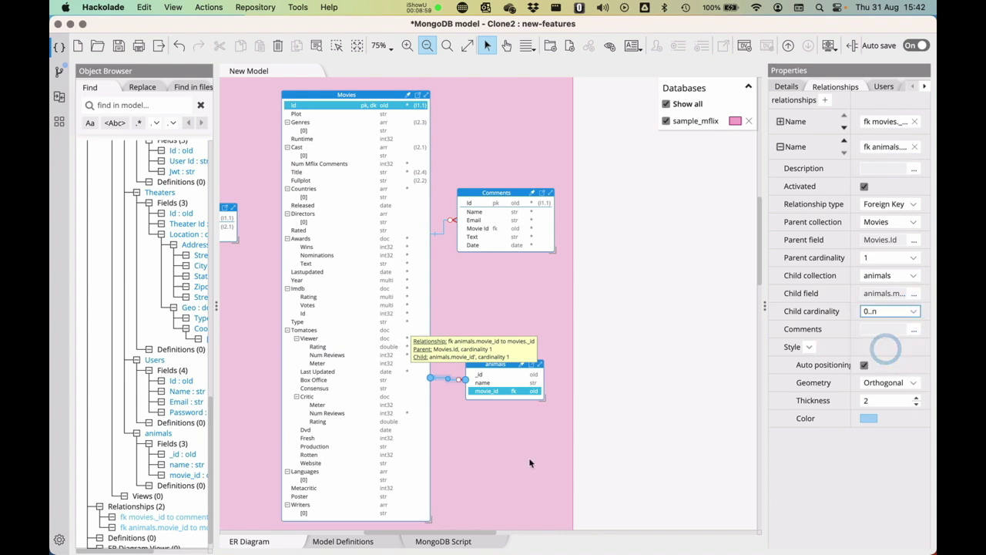
pyautogui.click(529, 460)
# - Close the model, then commit and push its changes on new-features with the message "completing the animals collection"
pyautogui.click(645, 425)
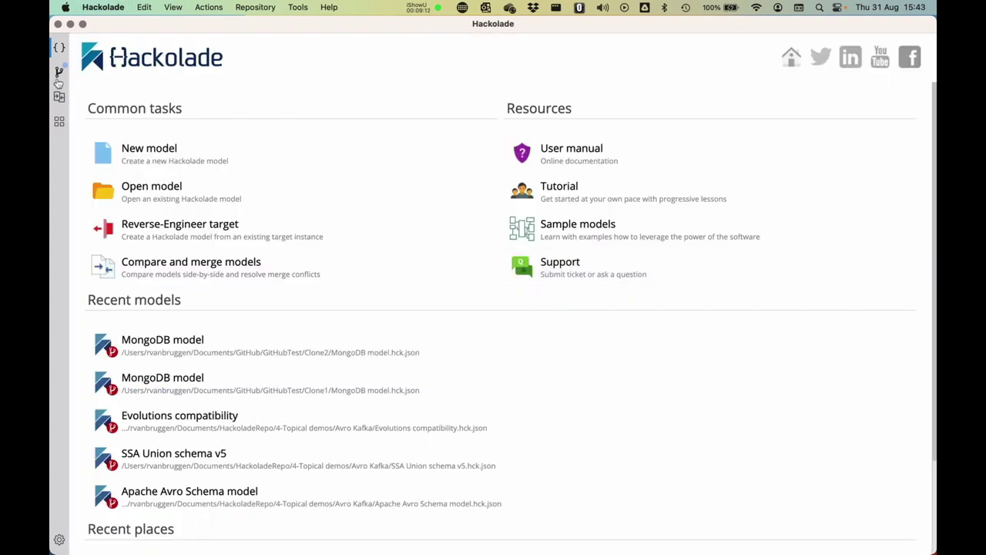
pyautogui.click(58, 73)
pyautogui.click(123, 173)
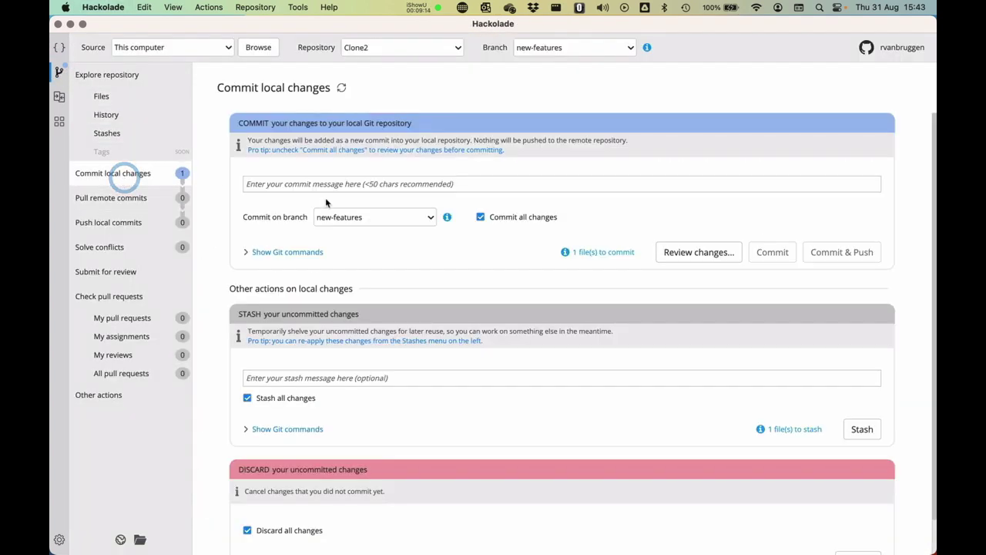
pyautogui.click(331, 186)
pyautogui.write('completing the animals collection')
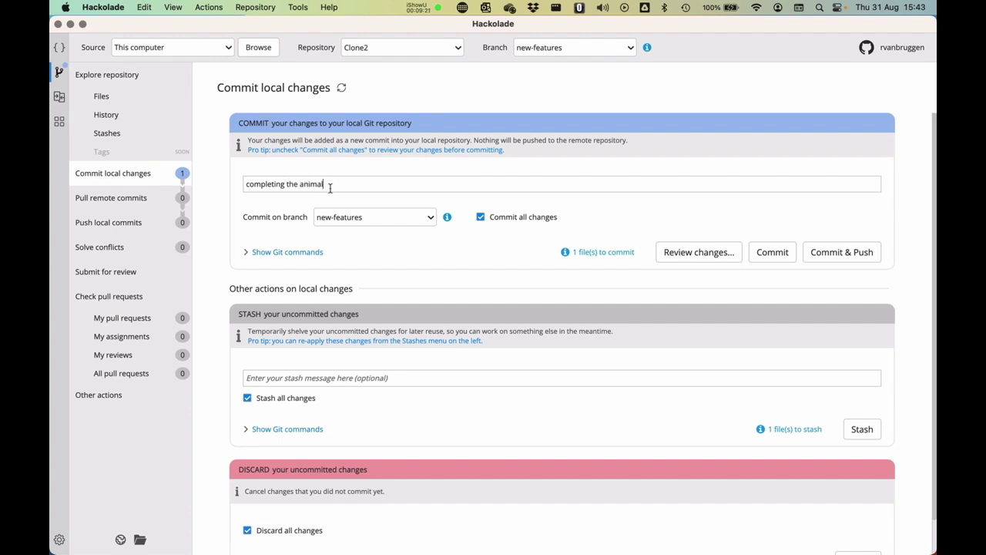
pyautogui.click(851, 253)
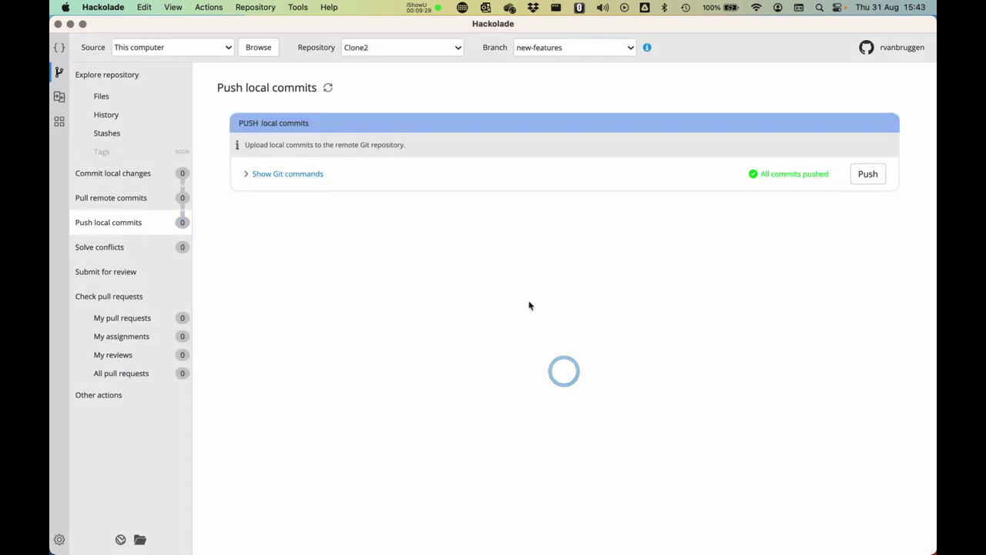
# - Switch to the Clone1 repository and open MongoDB model.hck.json on main
pyautogui.click(427, 48)
pyautogui.click(396, 88)
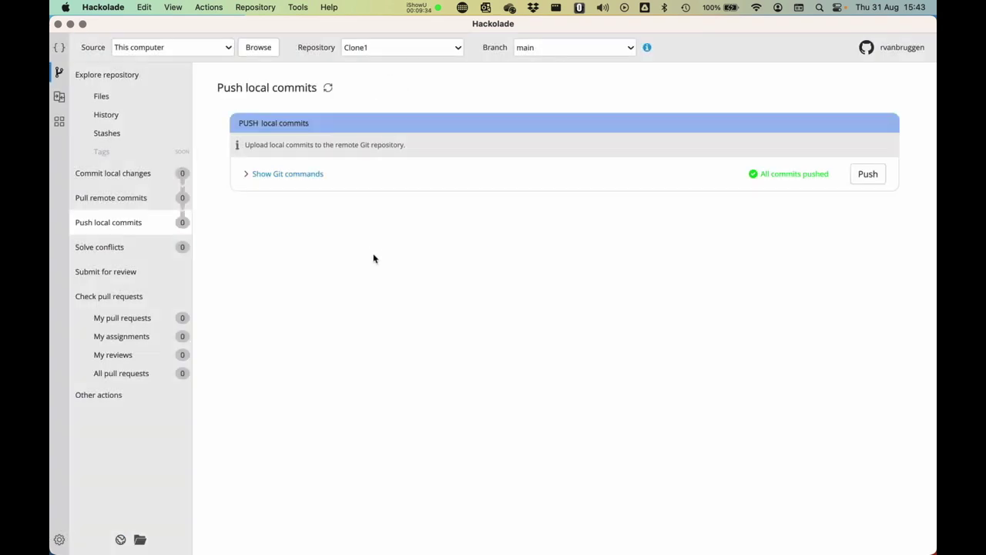
pyautogui.click(97, 96)
pyautogui.click(310, 158)
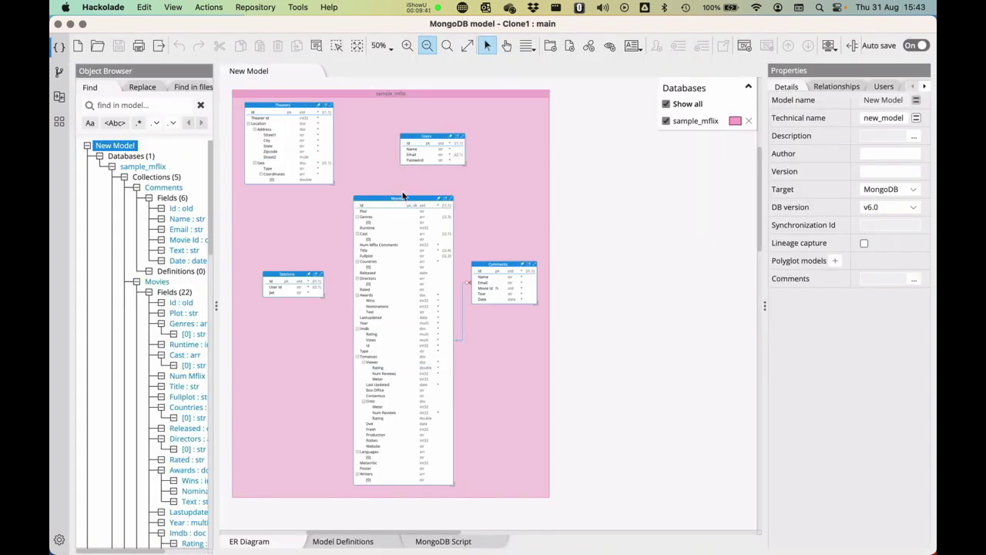
# - Add "This is a third line of the description of the Movies collection" to the Movies collection's description
pyautogui.click(398, 196)
pyautogui.click(915, 189)
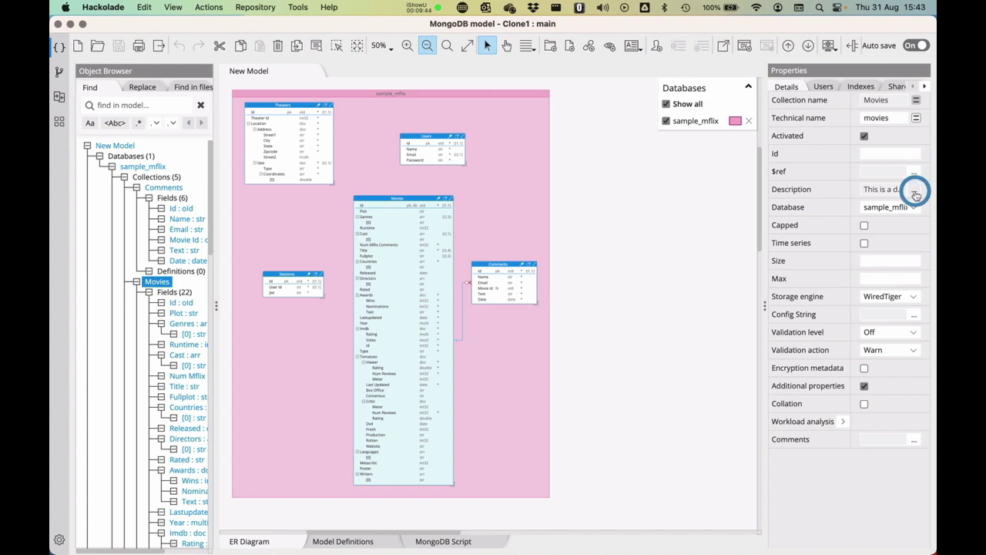
pyautogui.tripleClick(419, 171)
pyautogui.press('super+c')
pyautogui.press('Right')
pyautogui.press('Return')
pyautogui.press('super+v')
pyautogui.doubleClick(268, 182)
pyautogui.write('third')
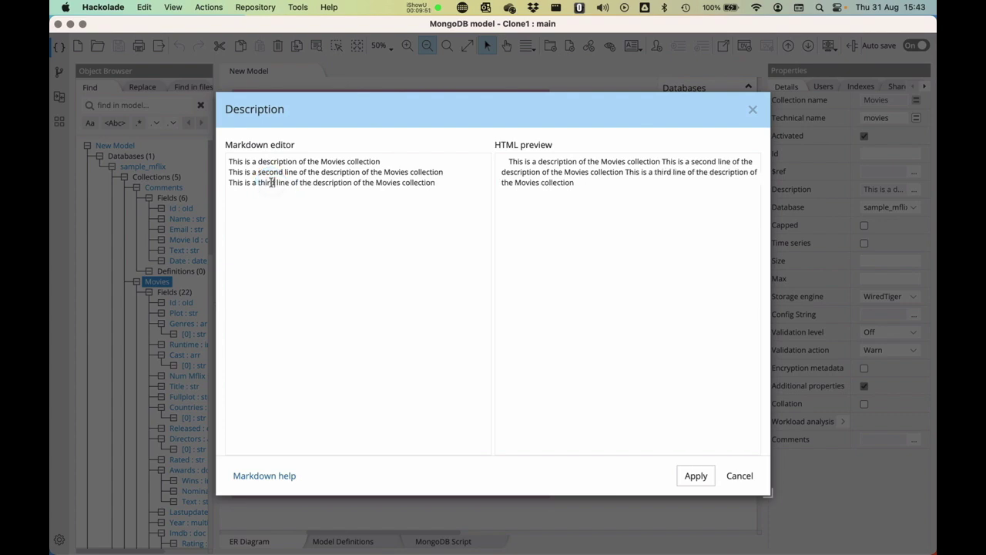
pyautogui.click(581, 308)
pyautogui.click(693, 478)
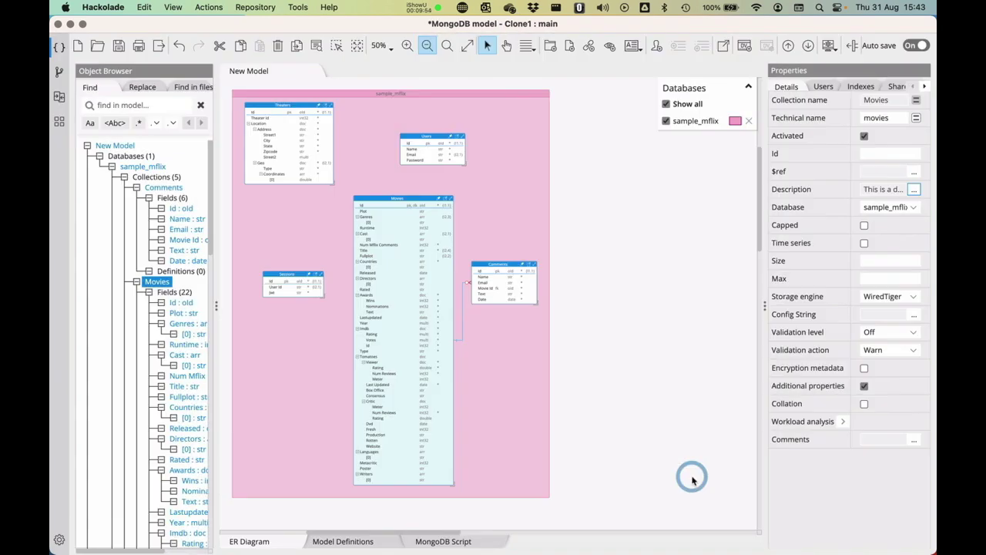
# - Save the edited MongoDB model and close it
pyautogui.click(653, 343)
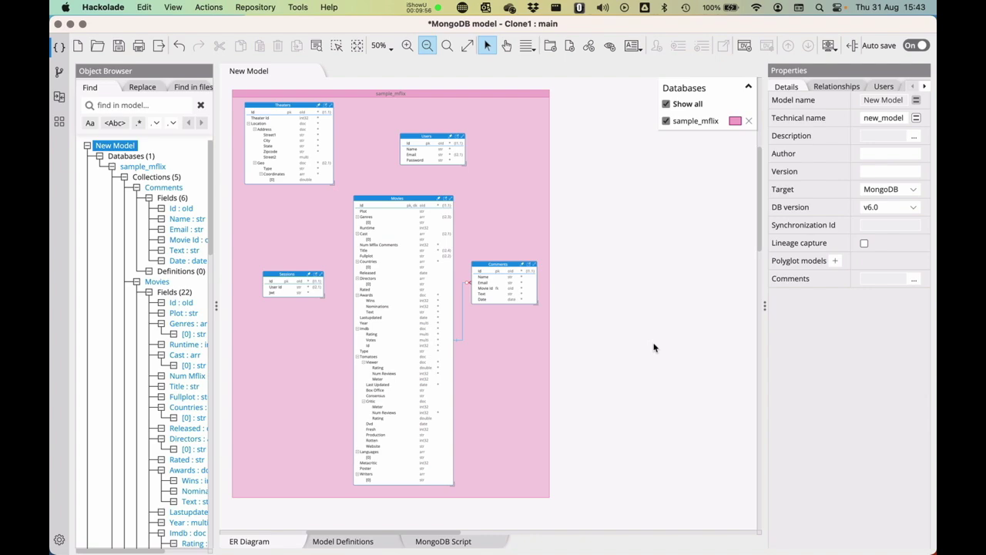
pyautogui.press('super+s')
pyautogui.click(654, 305)
pyautogui.press('super+w')
# - Switch Clone1 to minor-fixes, then commit and push the change with the message "Adding a third line to the description"
pyautogui.click(59, 71)
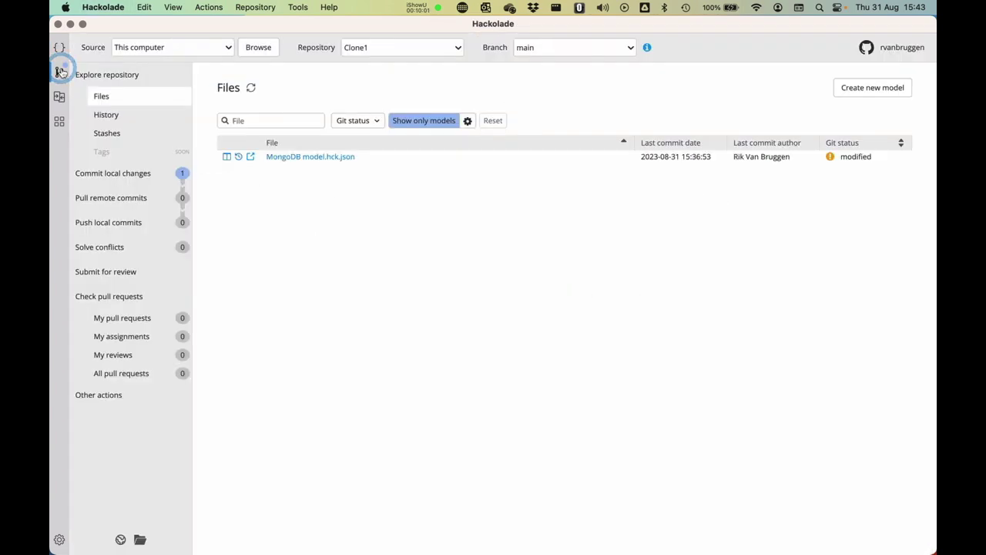
pyautogui.click(104, 174)
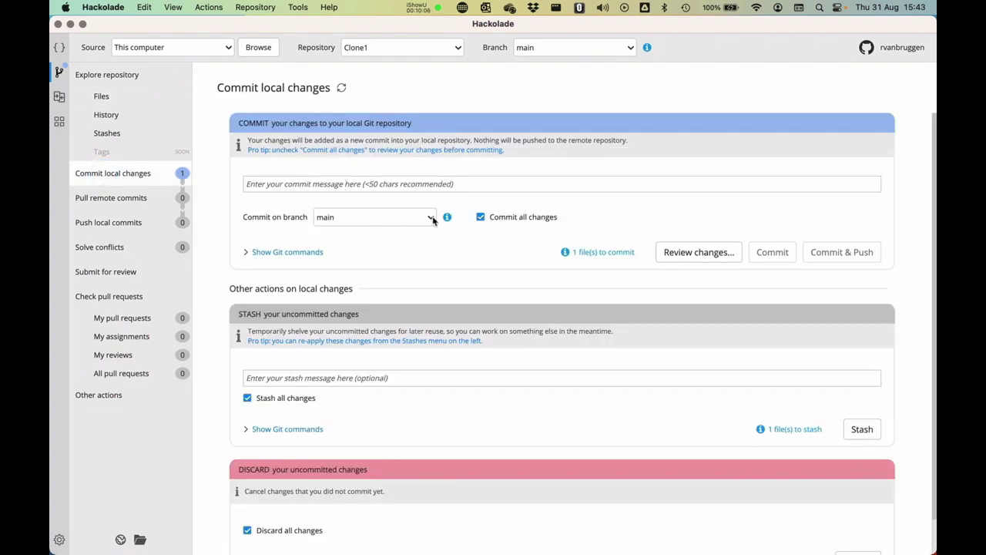
pyautogui.click(553, 45)
pyautogui.click(548, 76)
pyautogui.click(304, 185)
pyautogui.write('Ad')
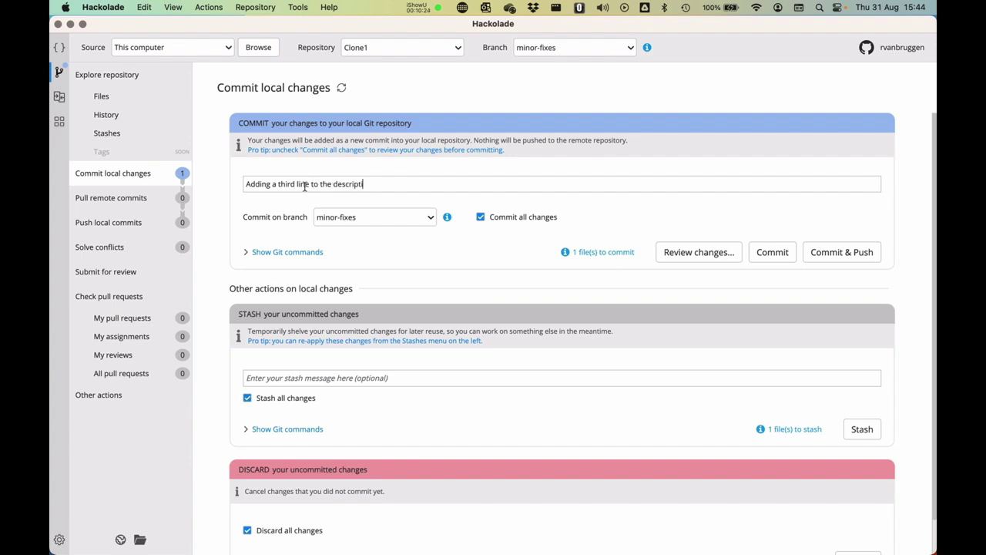
pyautogui.click(843, 255)
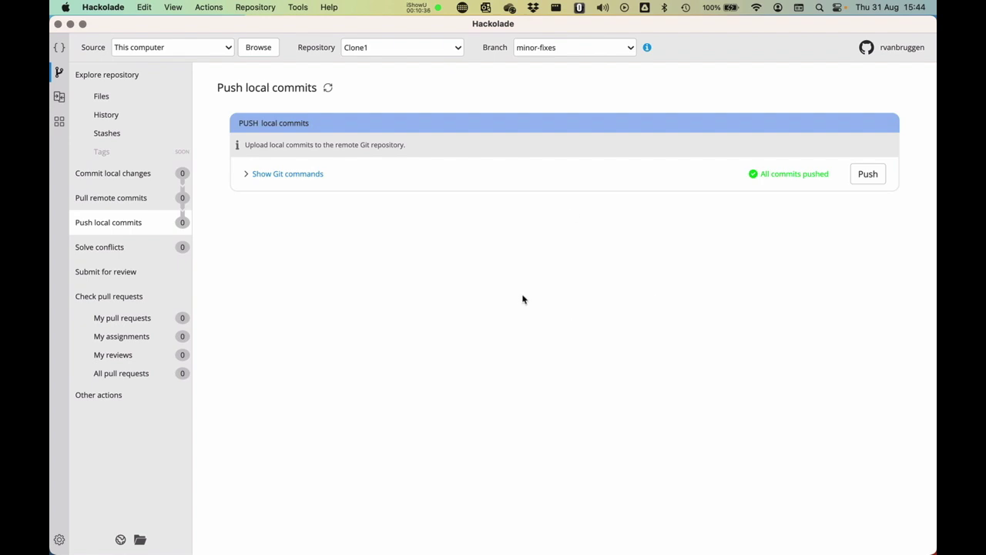
pyautogui.click(437, 88)
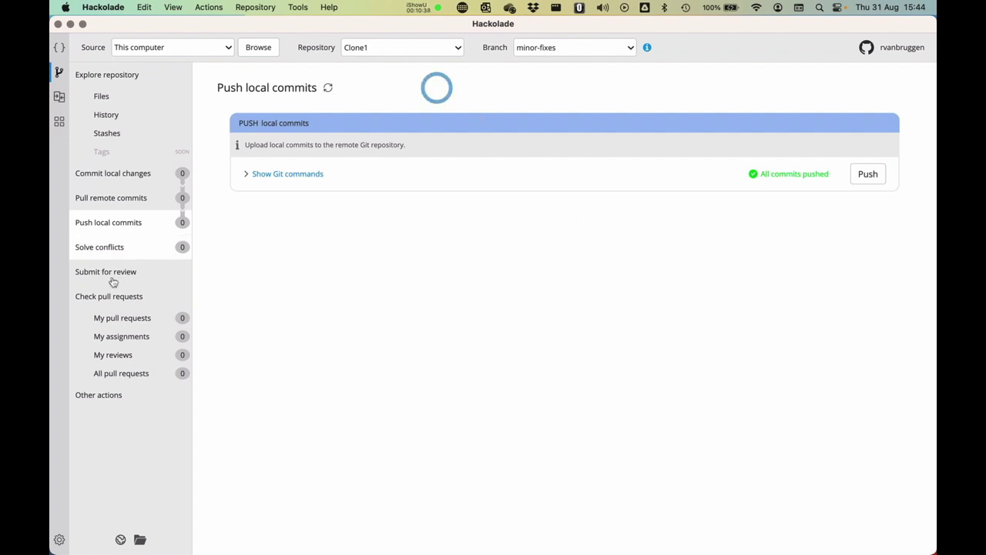
# - Open a pull request from minor-fixes into main titled "Adding more meat to the bone in the description of the movies collection"
pyautogui.click(123, 272)
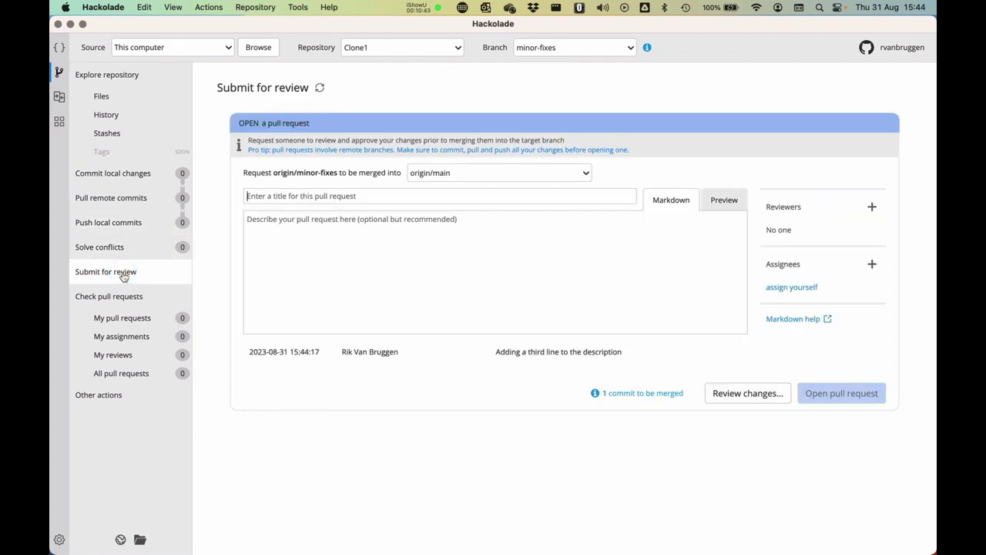
pyautogui.click(280, 197)
pyautogui.write('Adding more meat to the bone in the descrip')
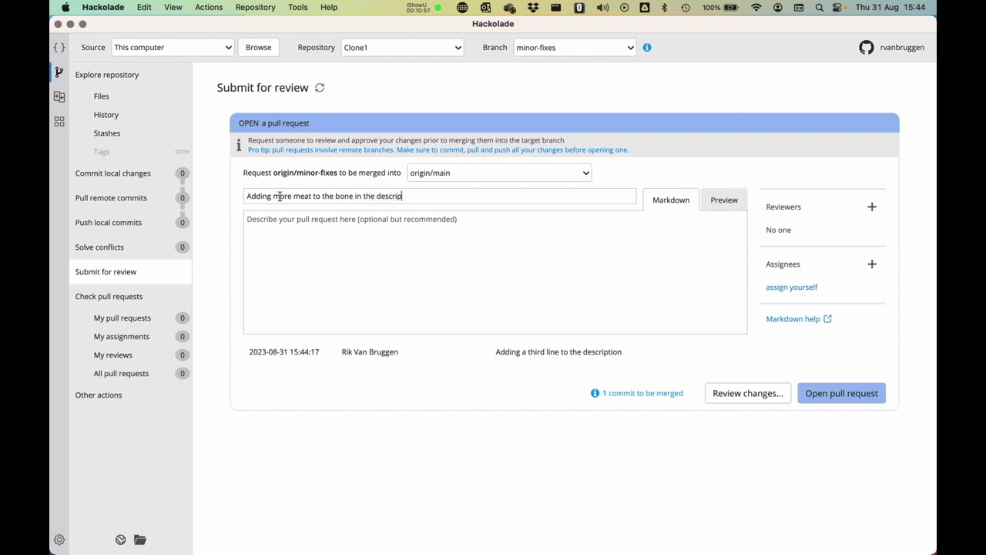
pyautogui.write('collection')
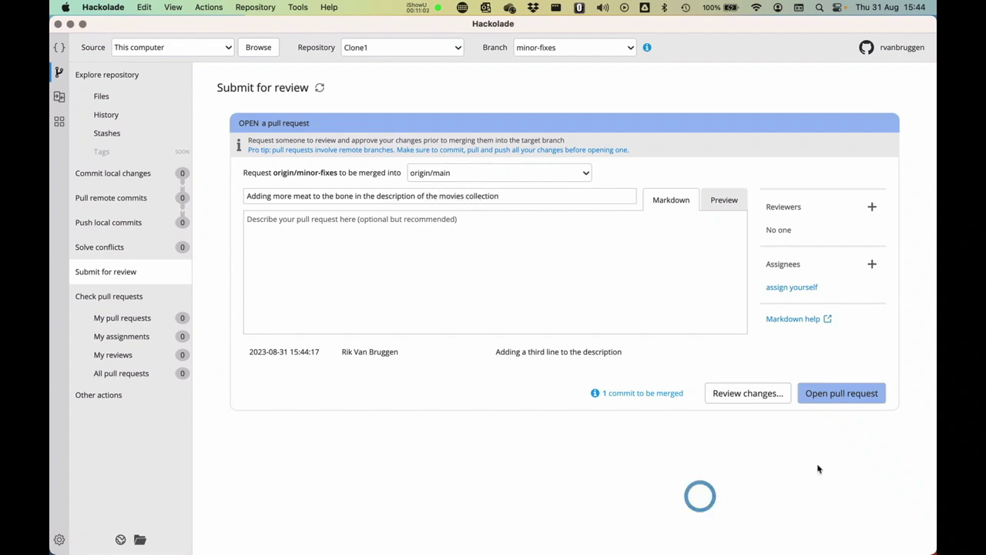
pyautogui.click(851, 394)
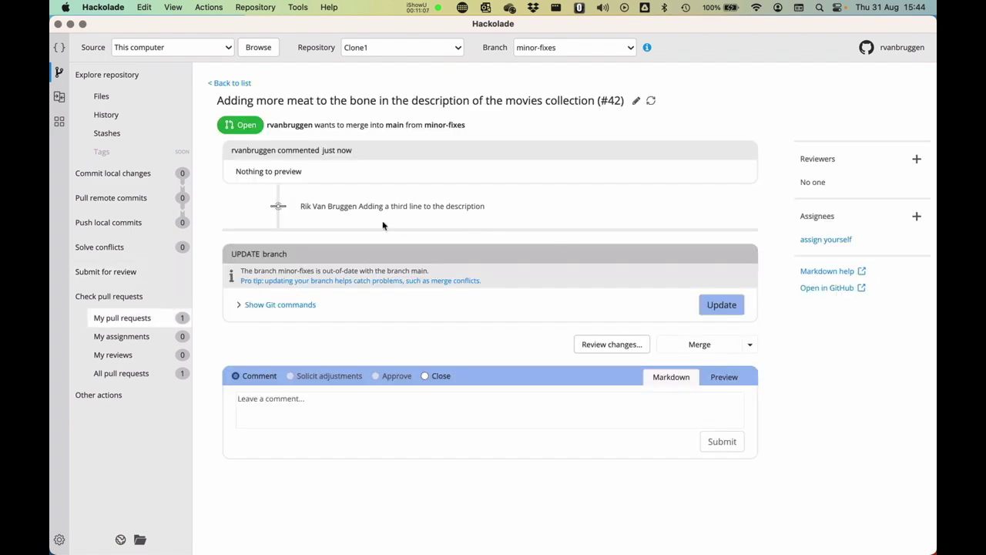
# - Update the minor-fixes branch from main and merge the pull request
pyautogui.click(718, 307)
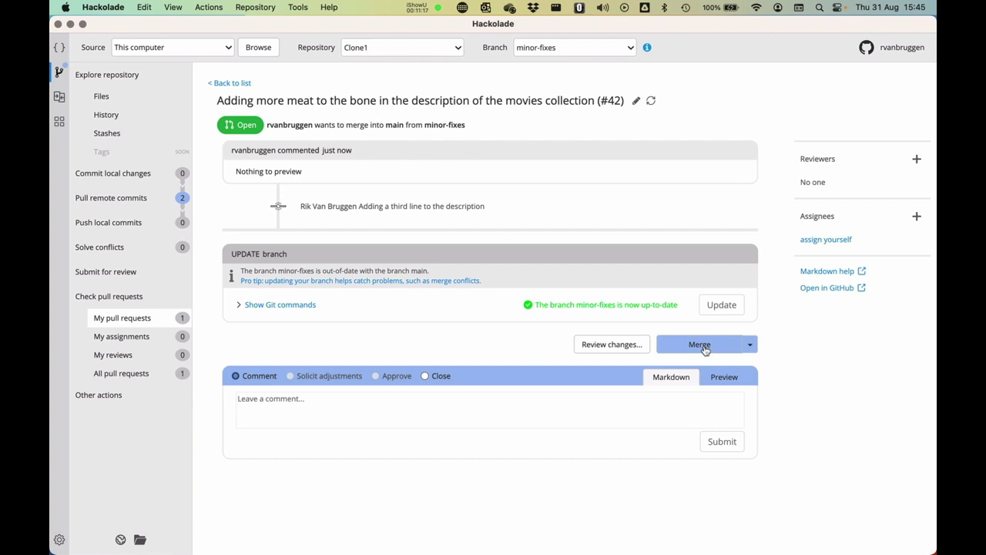
pyautogui.click(704, 344)
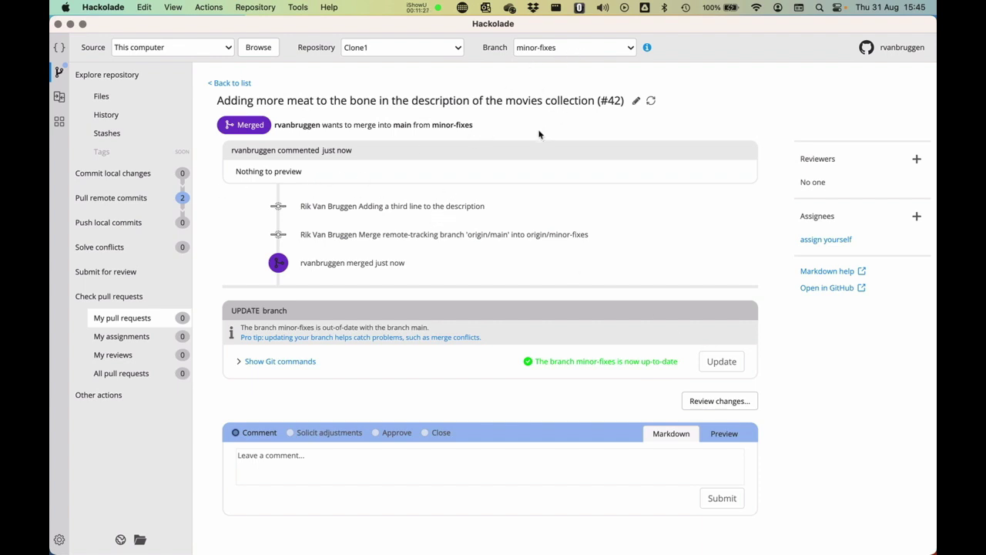
# - Pull the remote commits into Clone1's minor-fixes branch and into its main branch
pyautogui.click(113, 197)
pyautogui.click(881, 235)
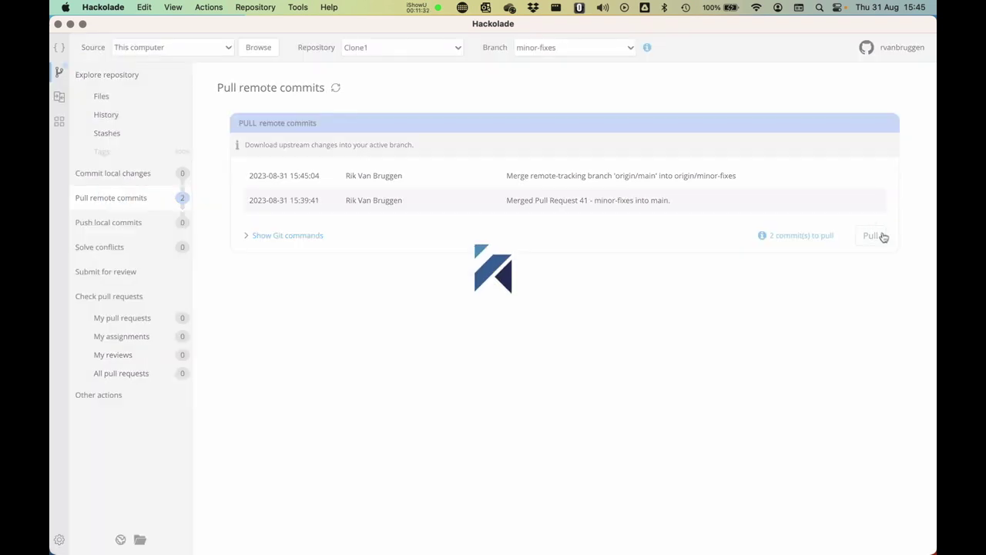
pyautogui.click(731, 363)
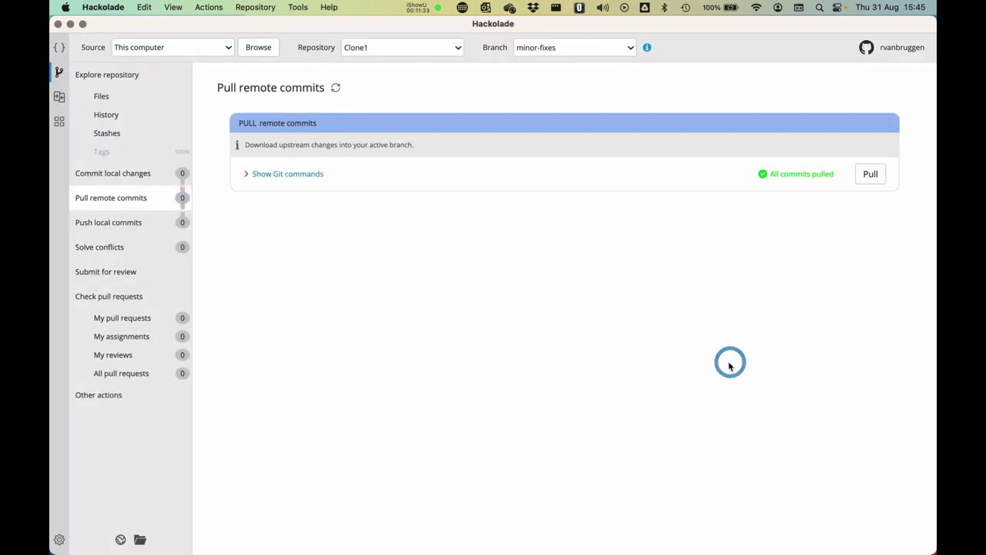
pyautogui.click(574, 47)
pyautogui.click(539, 65)
pyautogui.click(103, 199)
pyautogui.click(870, 259)
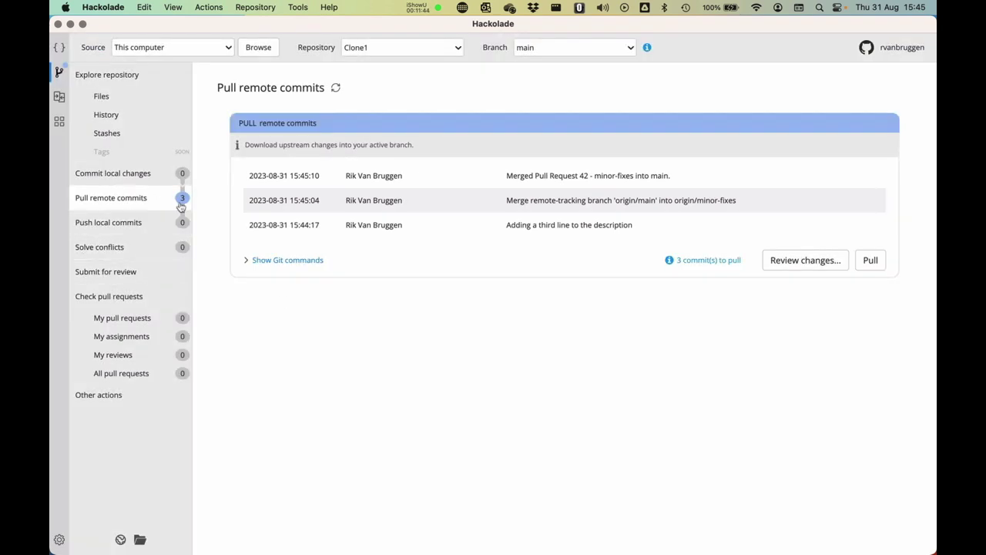
pyautogui.click(447, 411)
# - Open the MongoDB model from Clone1's main branch and check the Movies collection's description for the third line
pyautogui.click(103, 95)
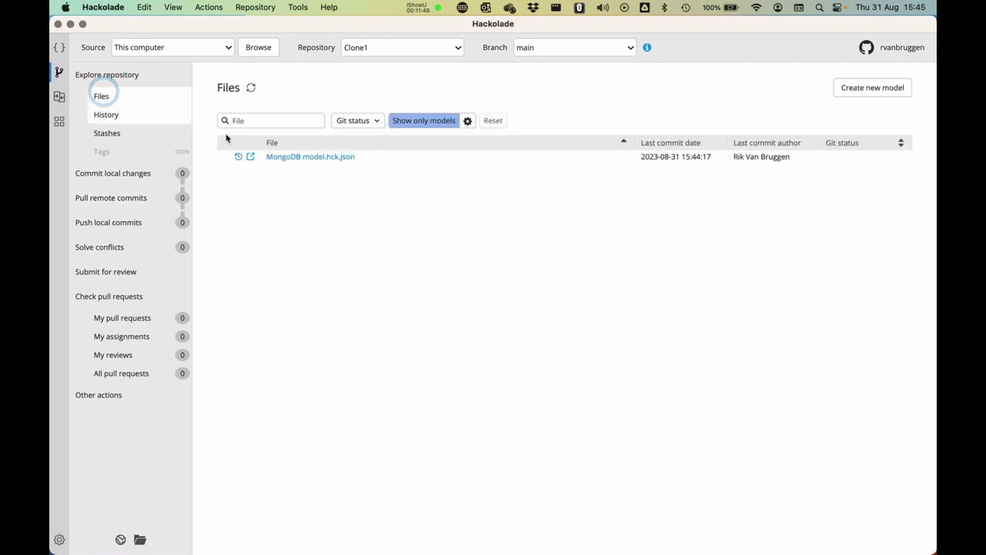
pyautogui.click(387, 343)
pyautogui.click(326, 158)
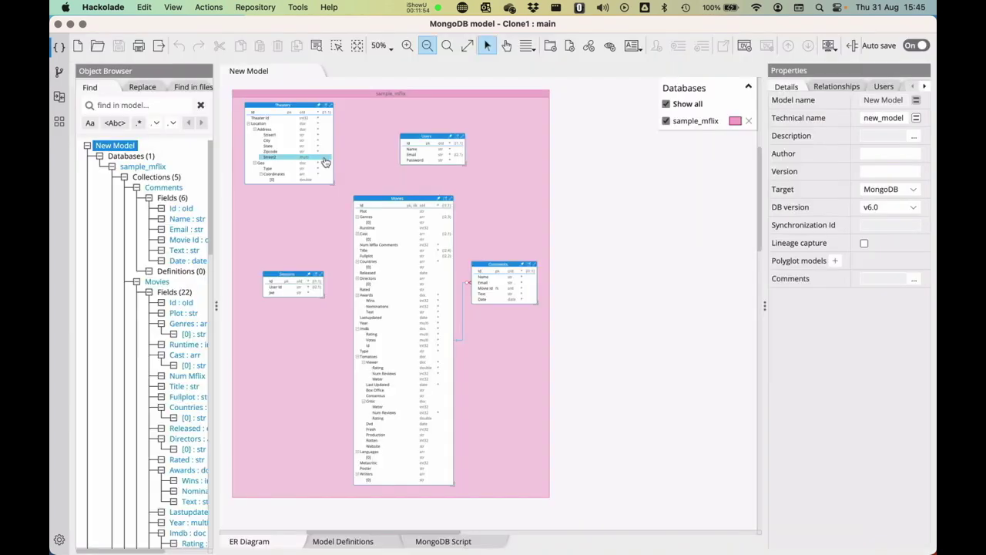
pyautogui.click(400, 198)
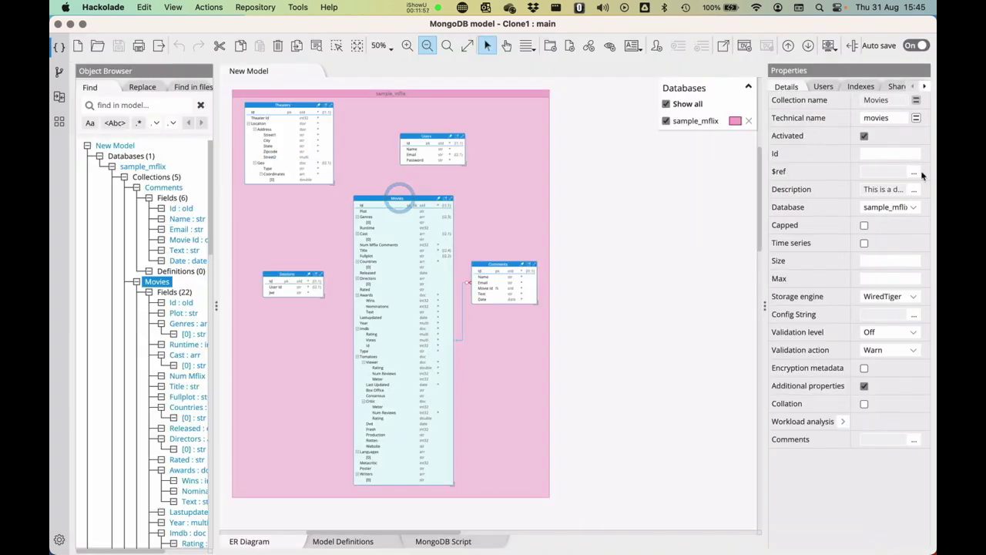
pyautogui.click(914, 189)
pyautogui.tripleClick(288, 180)
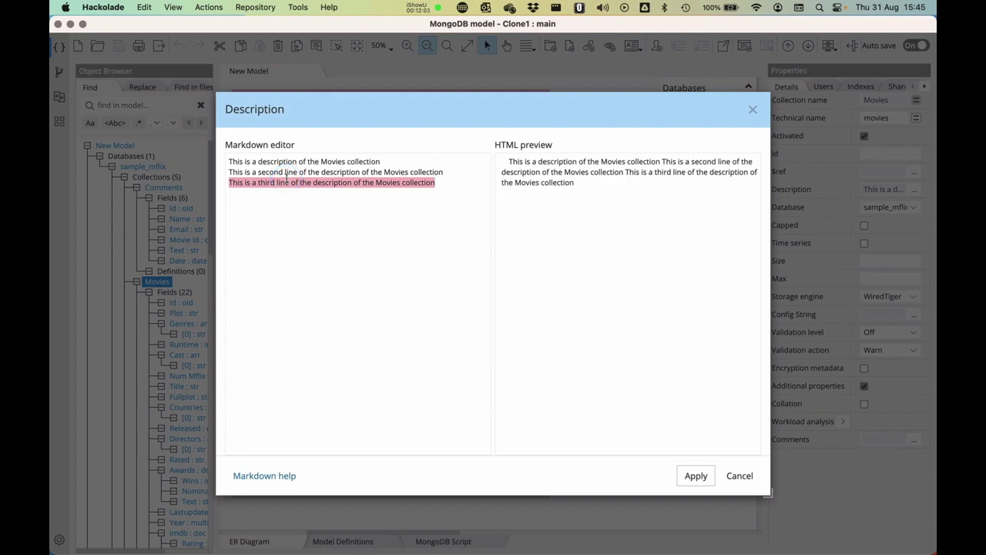
pyautogui.click(740, 476)
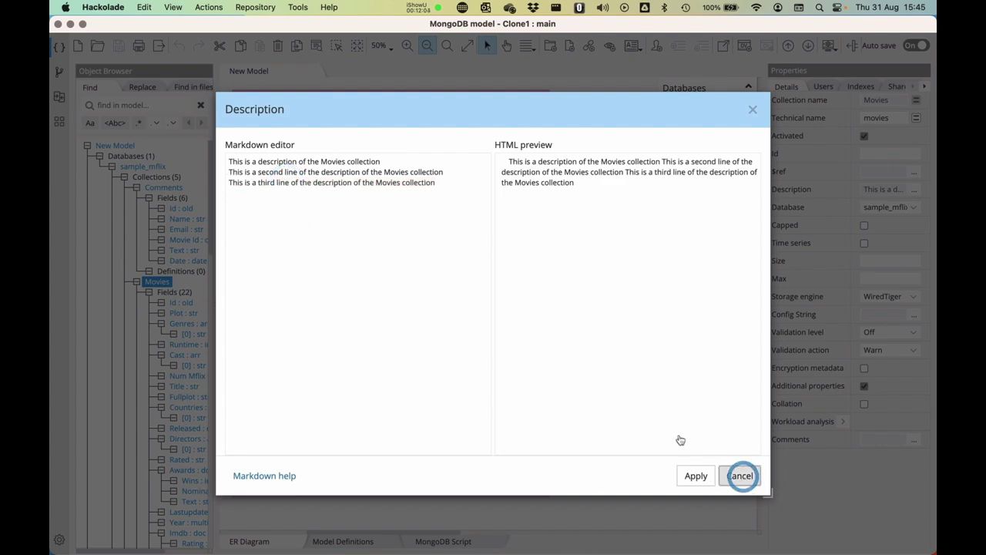
pyautogui.click(625, 362)
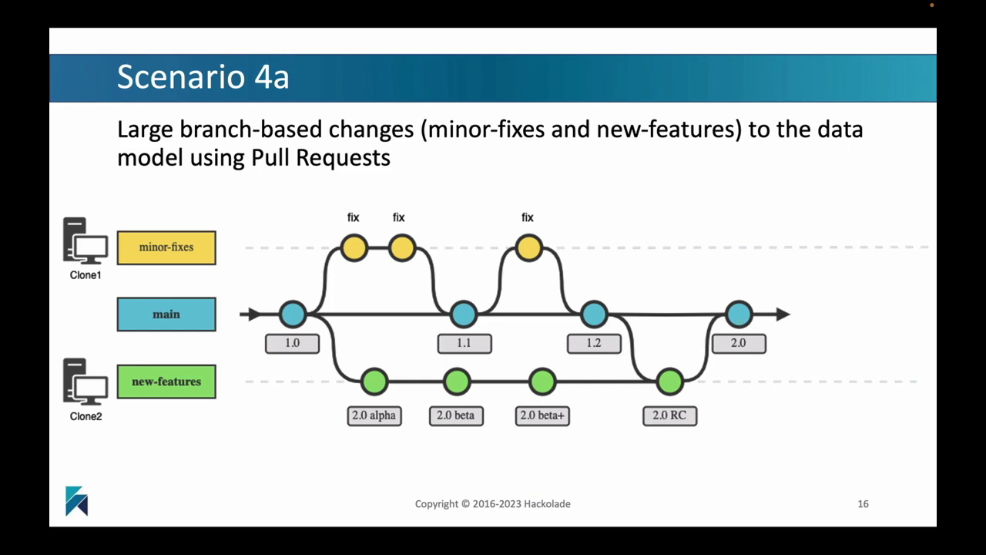
# - Switch to the Clone2 repository and open a pull request from new-features into main titled "Adding the animals feature to the main"
pyautogui.hotkey('ctrl', 'Left')
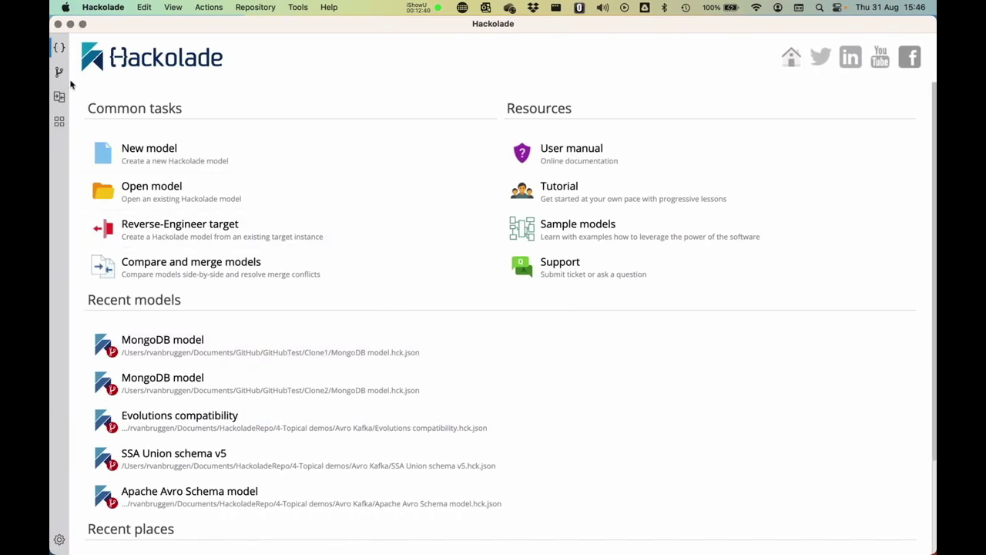
pyautogui.click(59, 72)
pyautogui.click(379, 46)
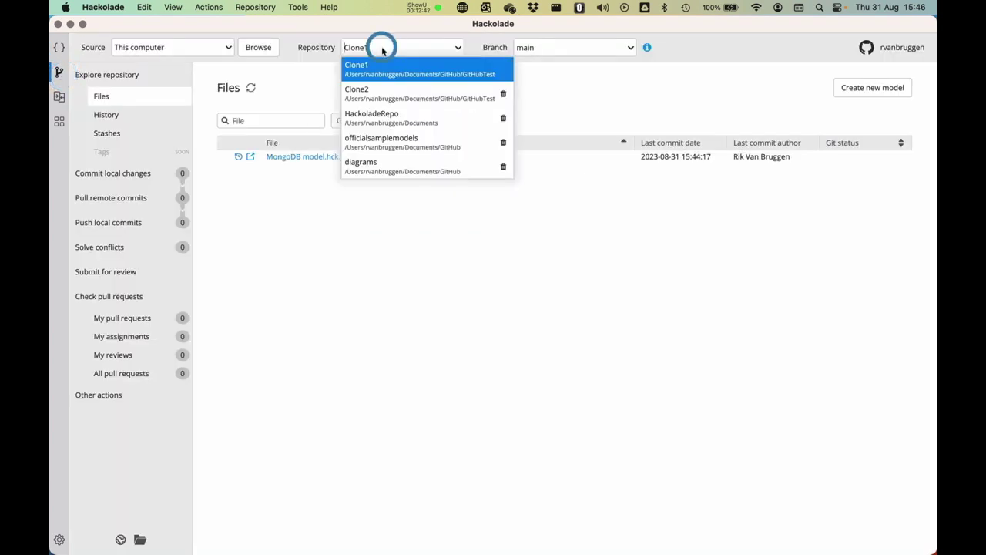
pyautogui.click(376, 98)
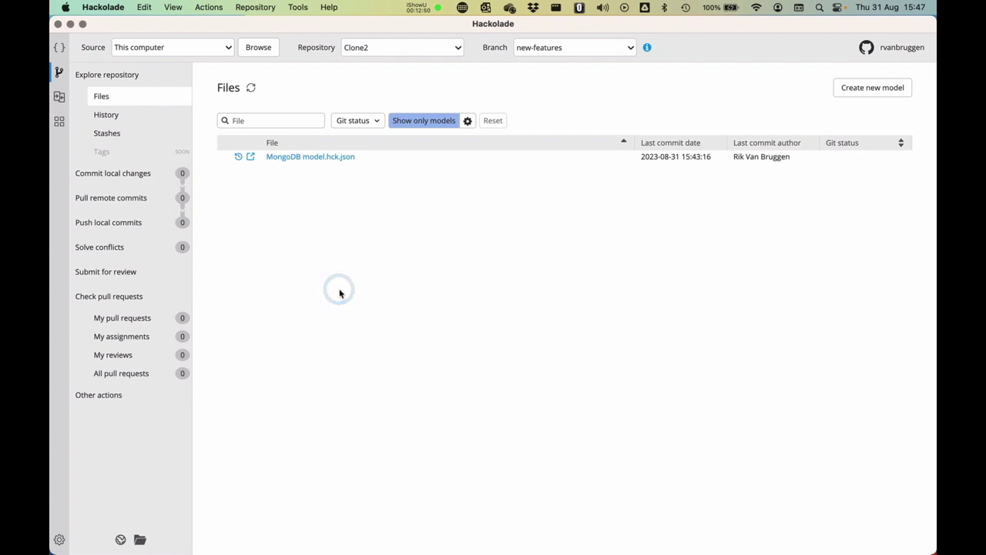
pyautogui.click(112, 273)
pyautogui.click(324, 196)
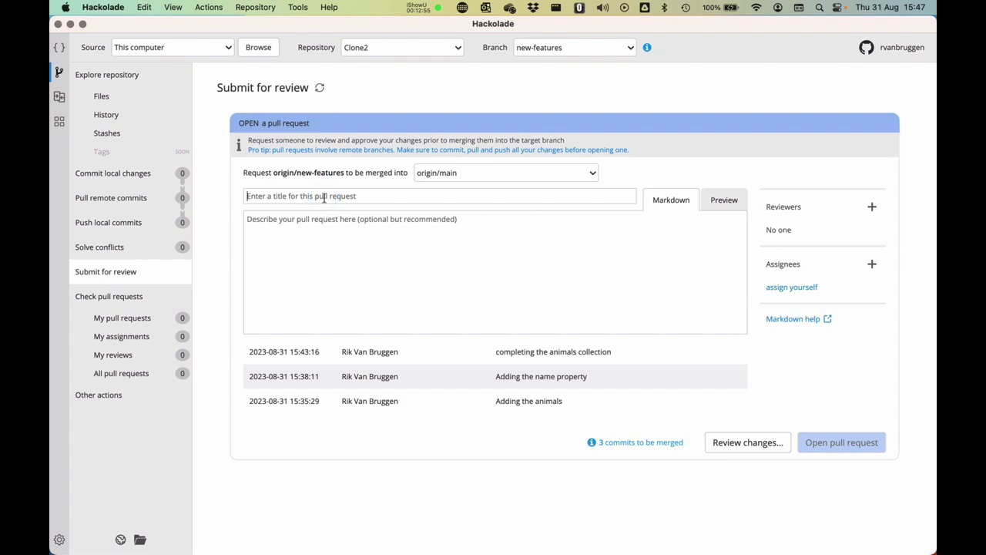
pyautogui.write('Adding the animals feature to the main')
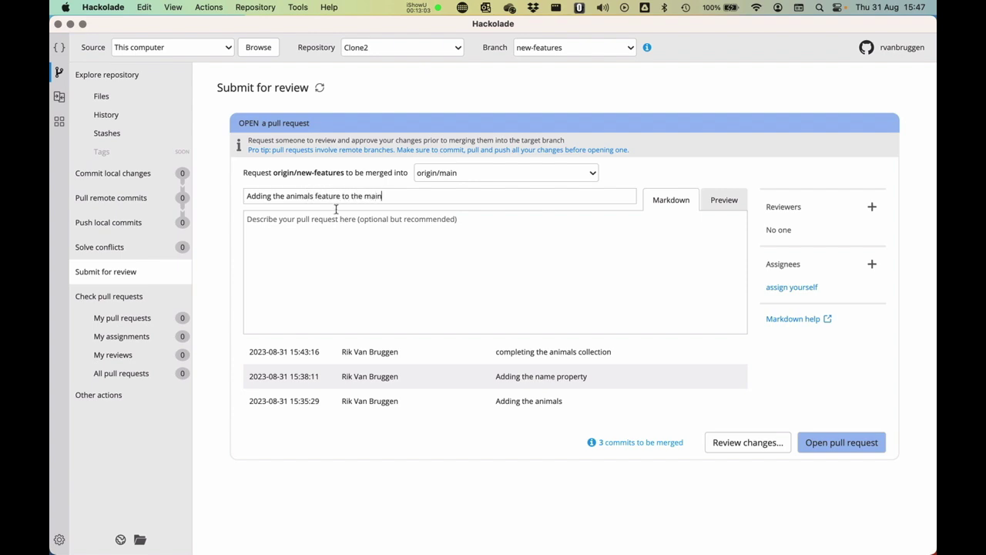
pyautogui.click(845, 442)
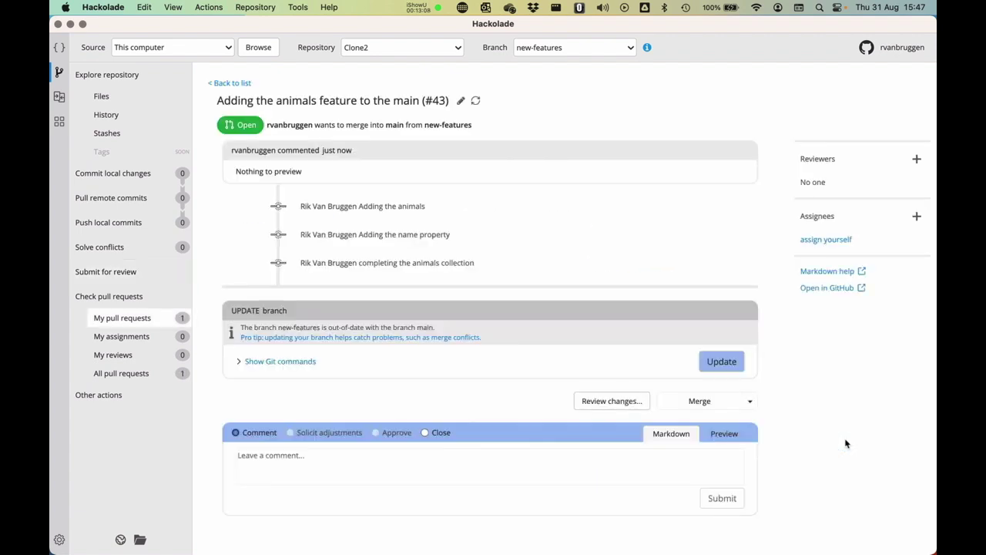
# - Update the new-features branch from main, solving the MongoDB model conflict with the proposed merged version, and merge the pull request
pyautogui.click(722, 362)
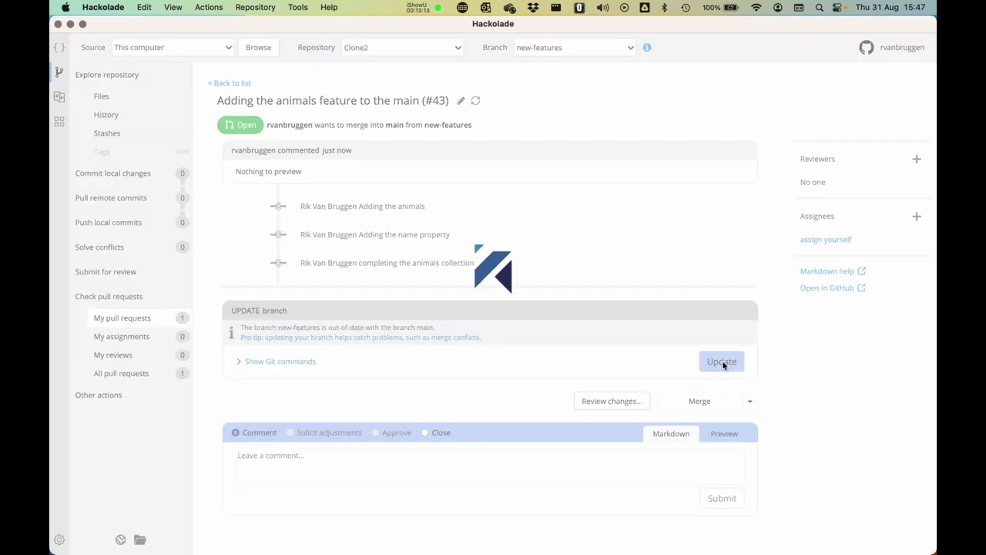
pyautogui.scroll(-3, 665, 311)
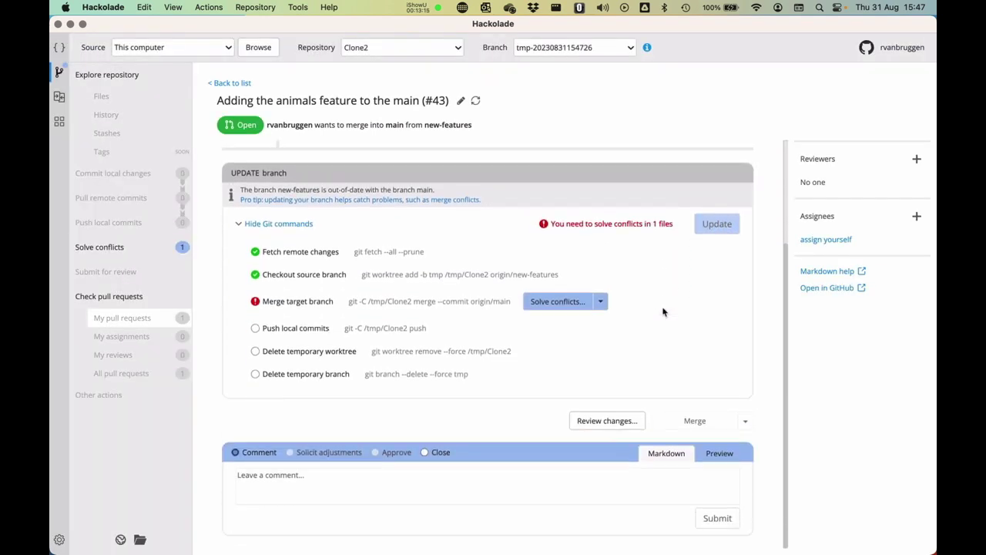
pyautogui.click(551, 303)
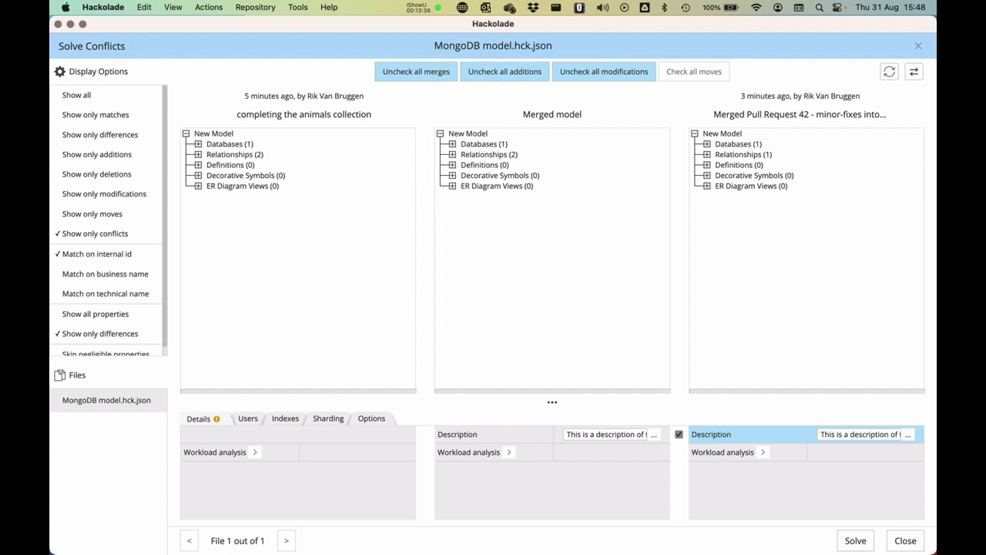
pyautogui.click(854, 540)
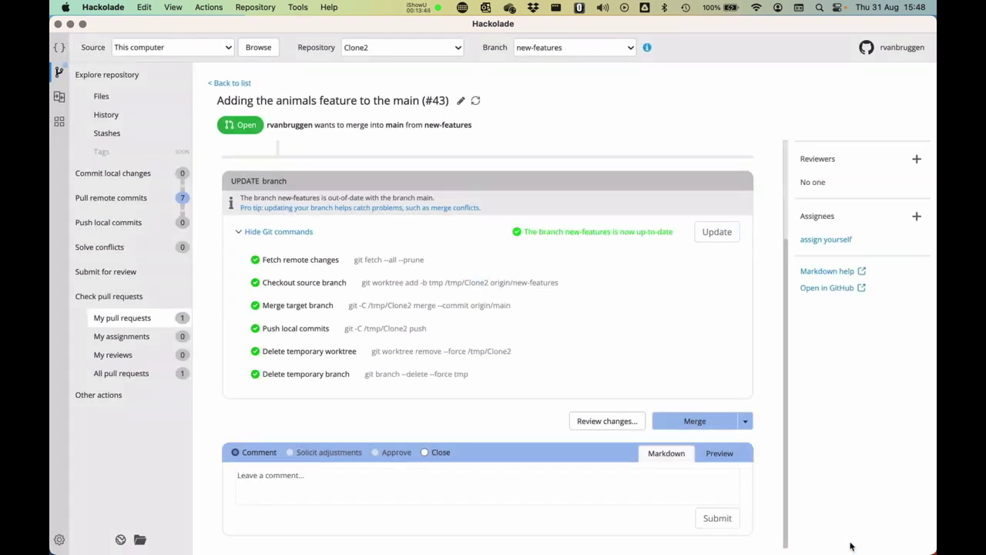
pyautogui.click(691, 422)
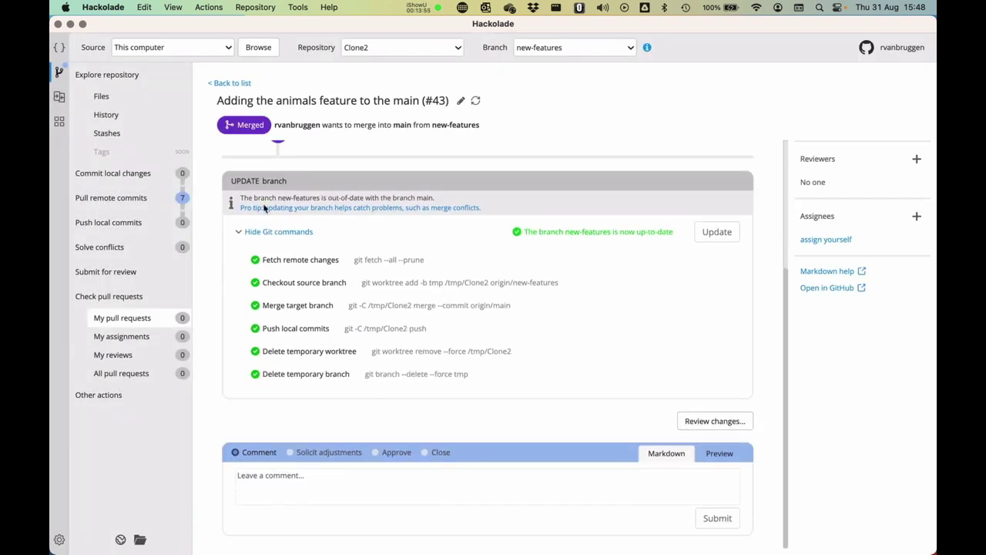
# - Pull the remote commits into Clone2's new-features branch and into its main branch
pyautogui.click(110, 197)
pyautogui.click(870, 326)
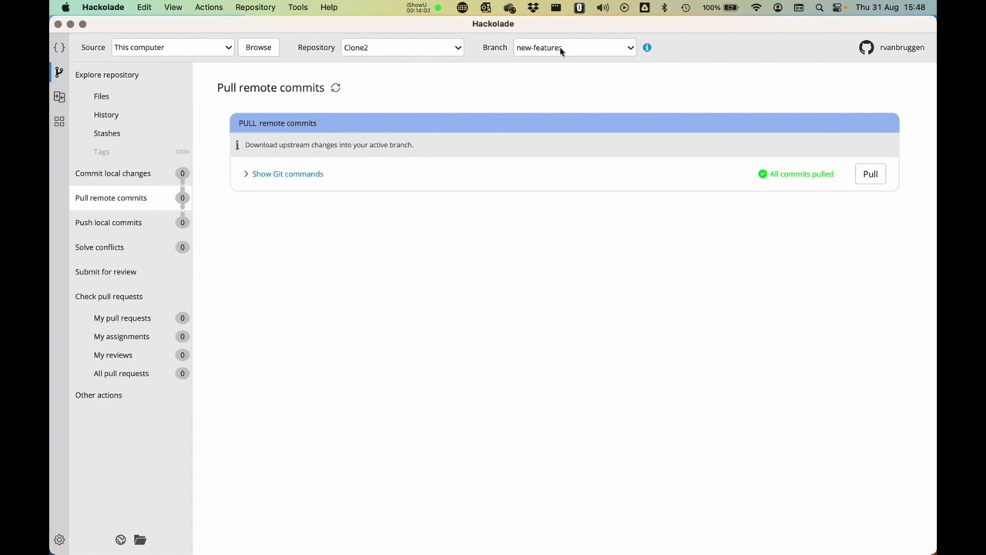
pyautogui.click(552, 46)
pyautogui.click(550, 63)
pyautogui.click(98, 190)
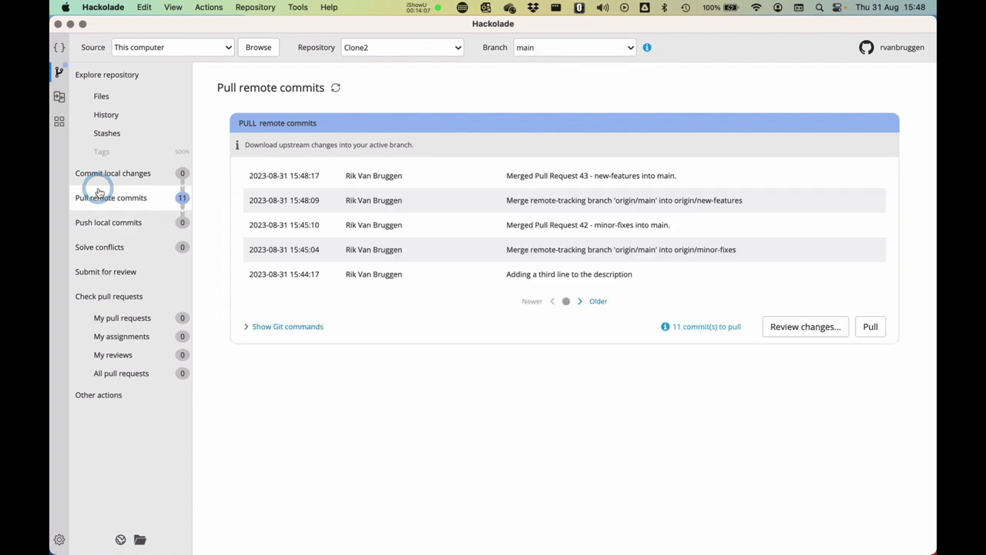
pyautogui.click(873, 327)
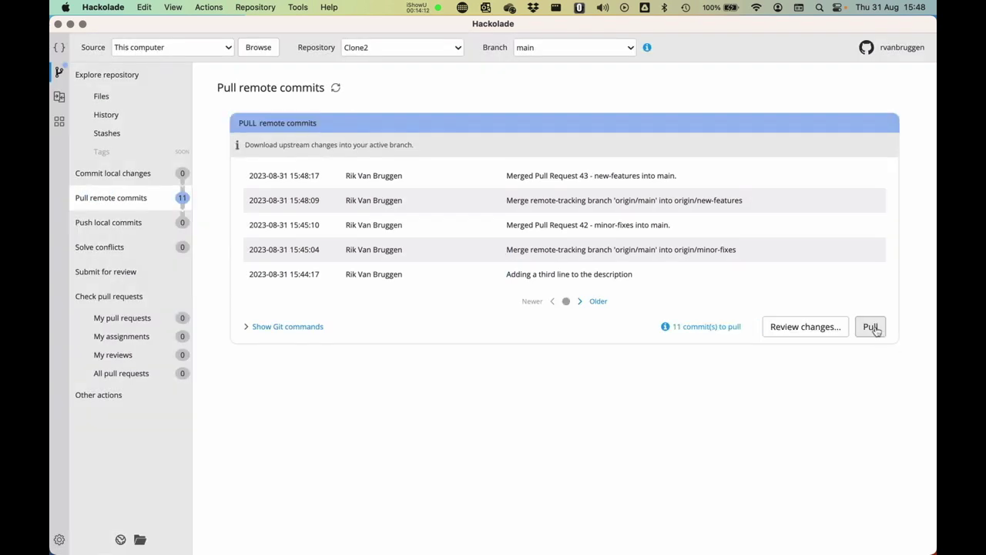
pyautogui.click(520, 327)
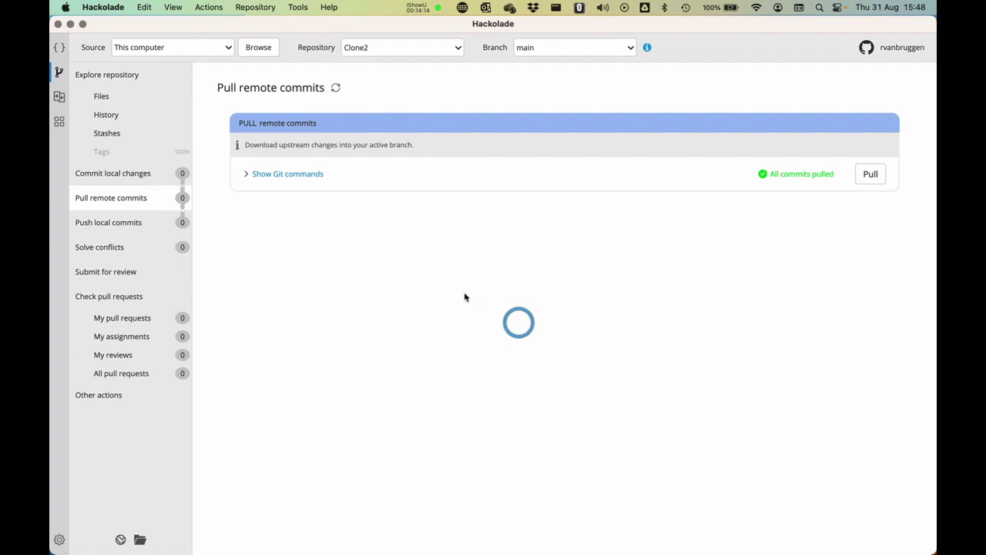
# - Inspect the animals collection and the Movies description in the MongoDB model on Clone2's main branch, closing it without saving
pyautogui.click(107, 94)
pyautogui.click(309, 159)
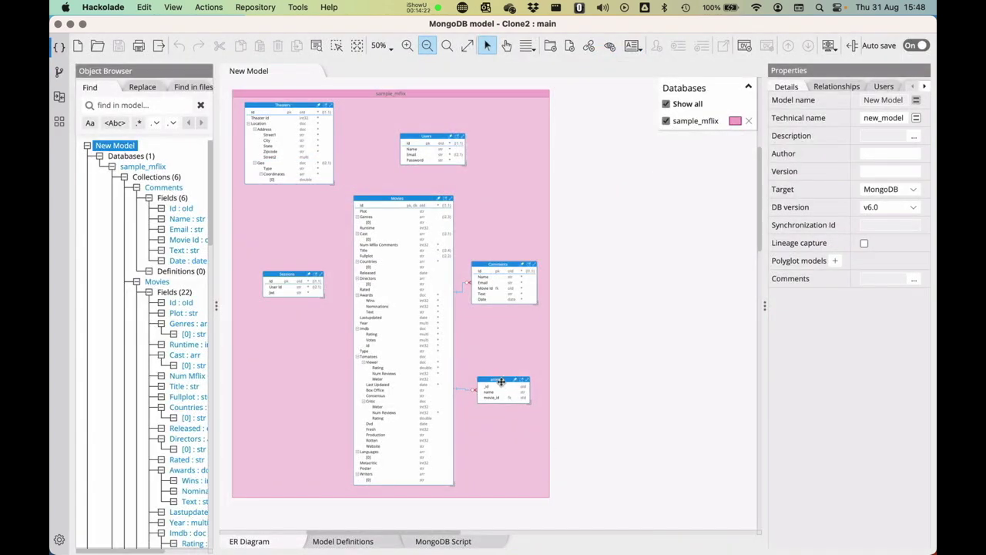
pyautogui.moveTo(501, 381); pyautogui.dragTo(499, 349)
pyautogui.click(397, 199)
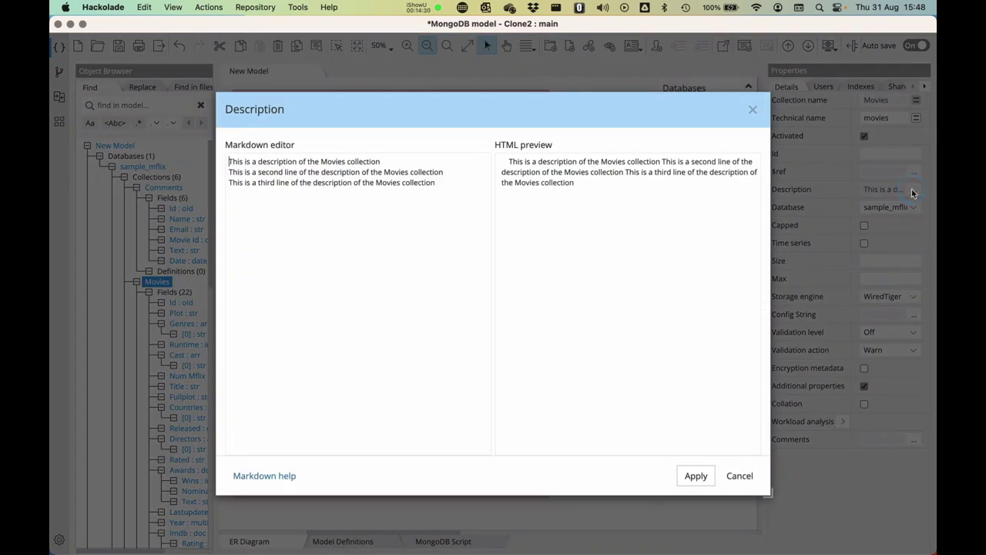
pyautogui.click(741, 475)
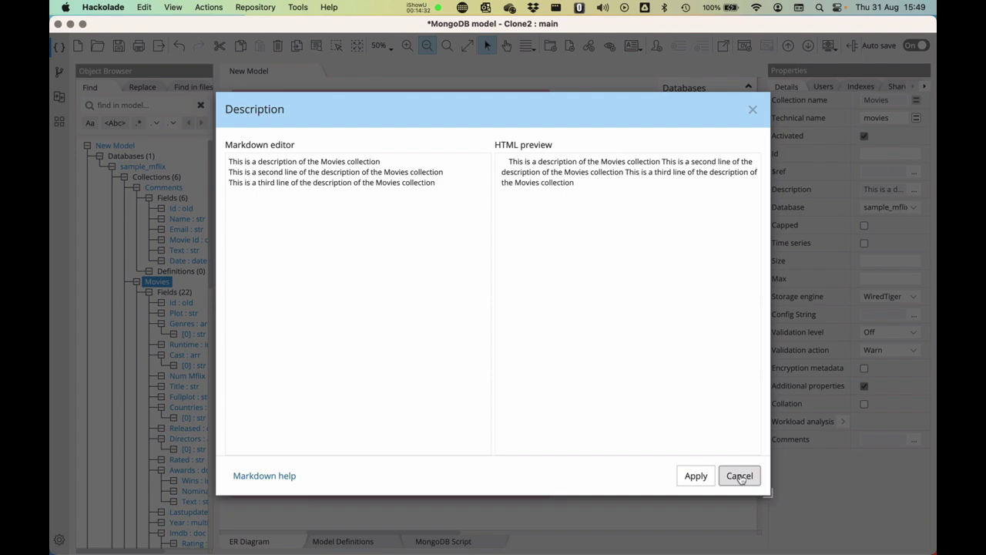
pyautogui.click(740, 477)
pyautogui.click(664, 445)
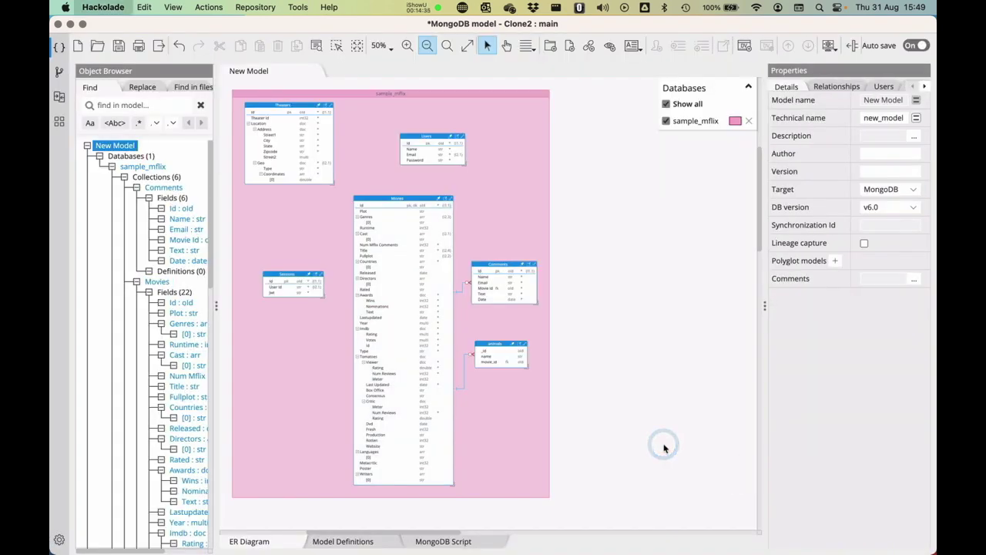
pyautogui.press('super+q')
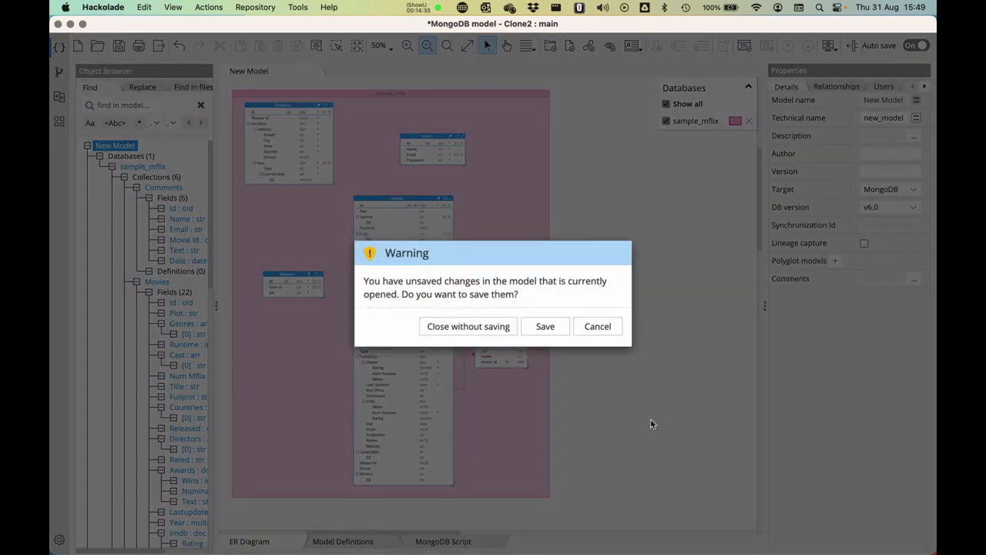
pyautogui.click(483, 328)
# - Switch to the Clone1 repository and pull the remote commits into its main branch
pyautogui.click(59, 71)
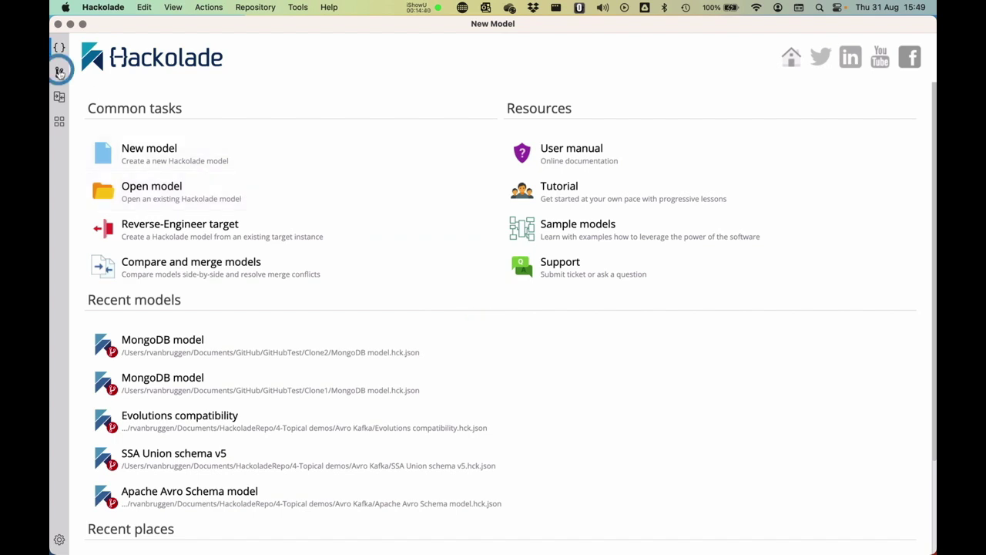
pyautogui.click(424, 42)
pyautogui.click(380, 94)
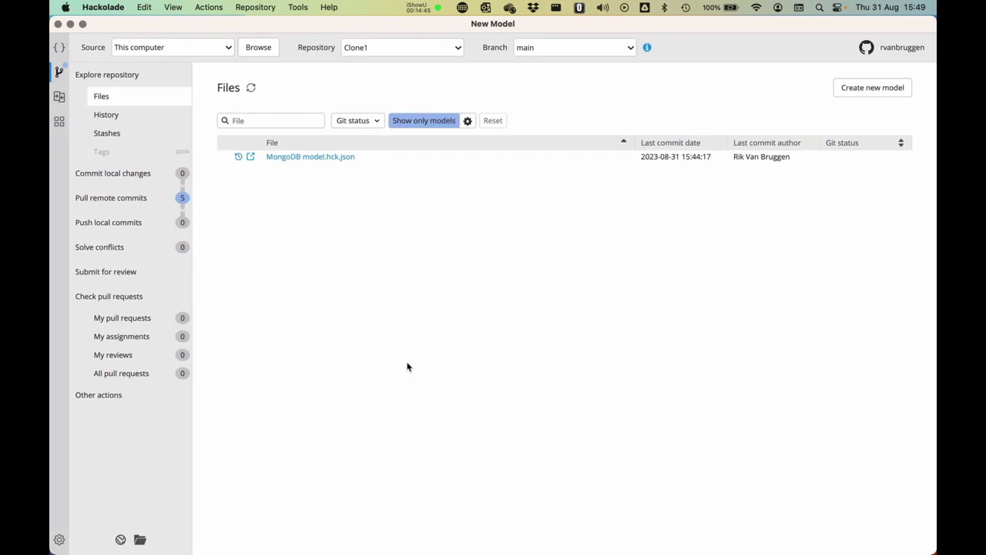
pyautogui.click(108, 198)
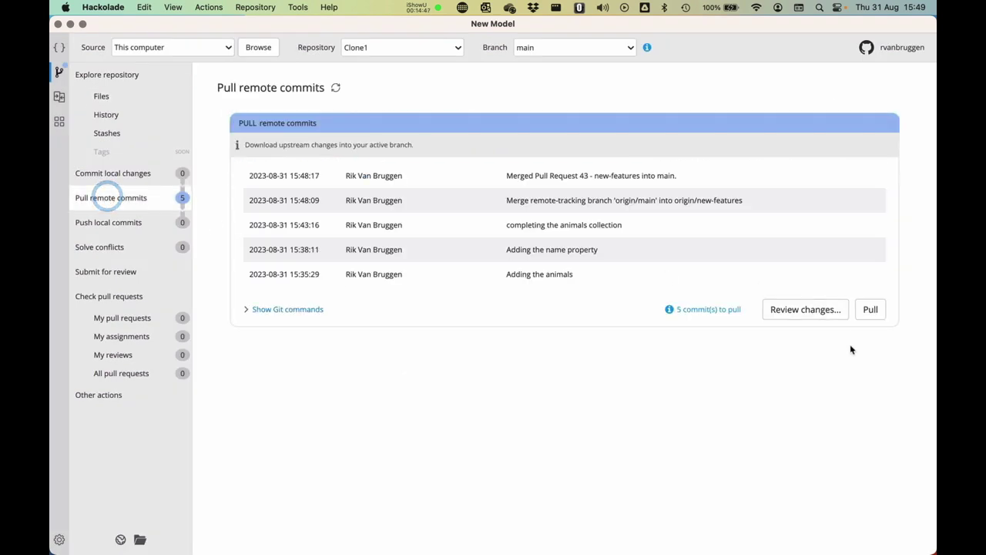
pyautogui.click(873, 312)
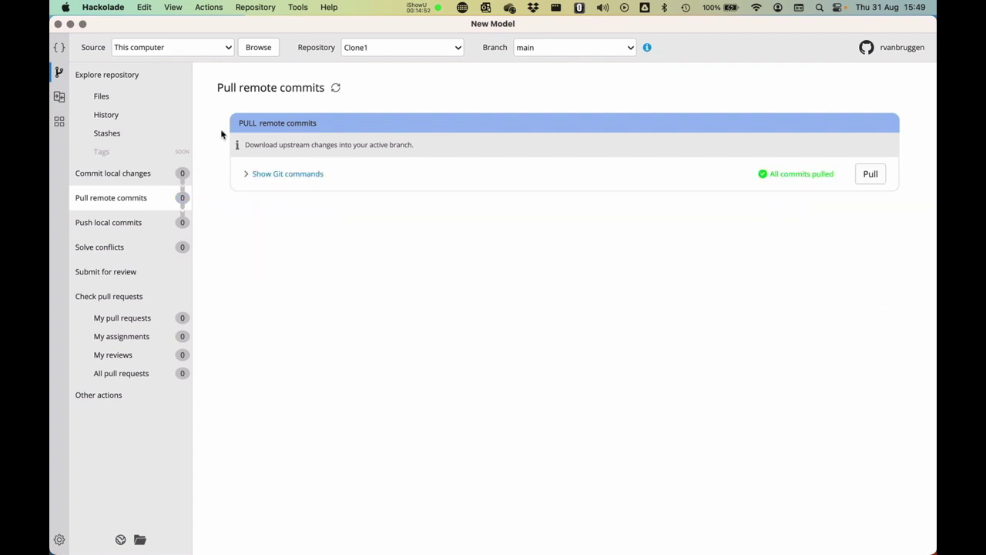
# - Open the MongoDB model from Clone1's main branch and move the animals collection up, closer to the Comments collection
pyautogui.click(96, 94)
pyautogui.click(291, 158)
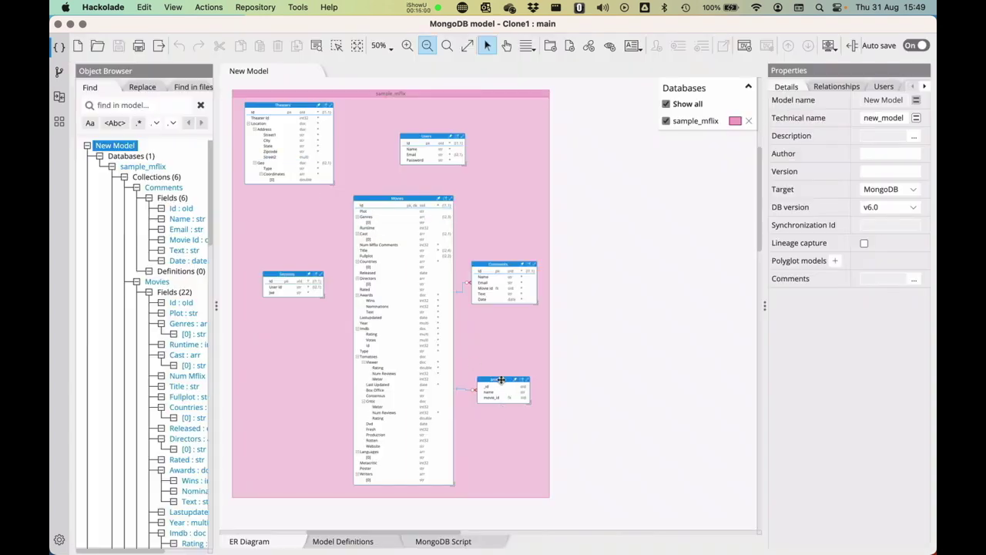
pyautogui.moveTo(500, 380); pyautogui.dragTo(512, 350)
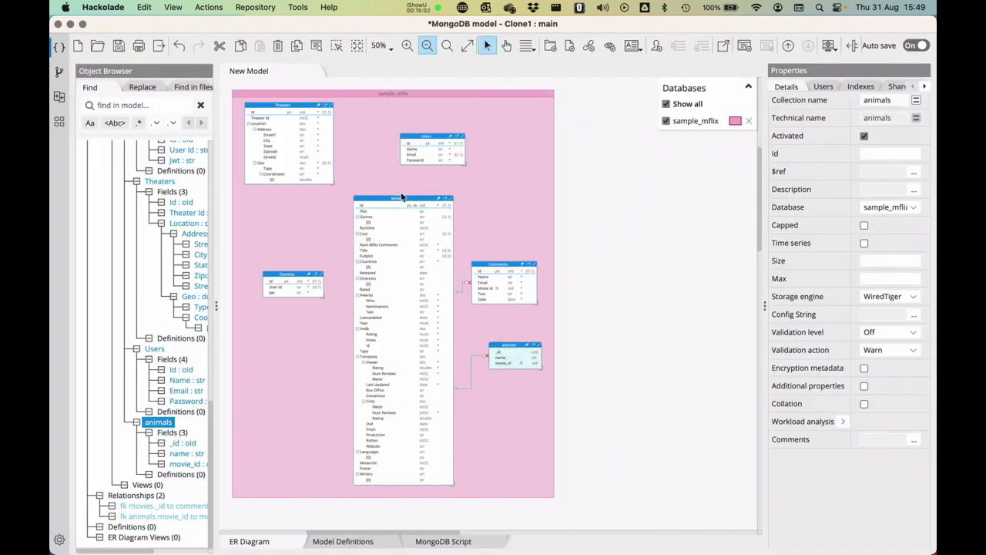
# - Check the Movies collection's description in Clone1's model without changing it, and close the model
pyautogui.click(400, 198)
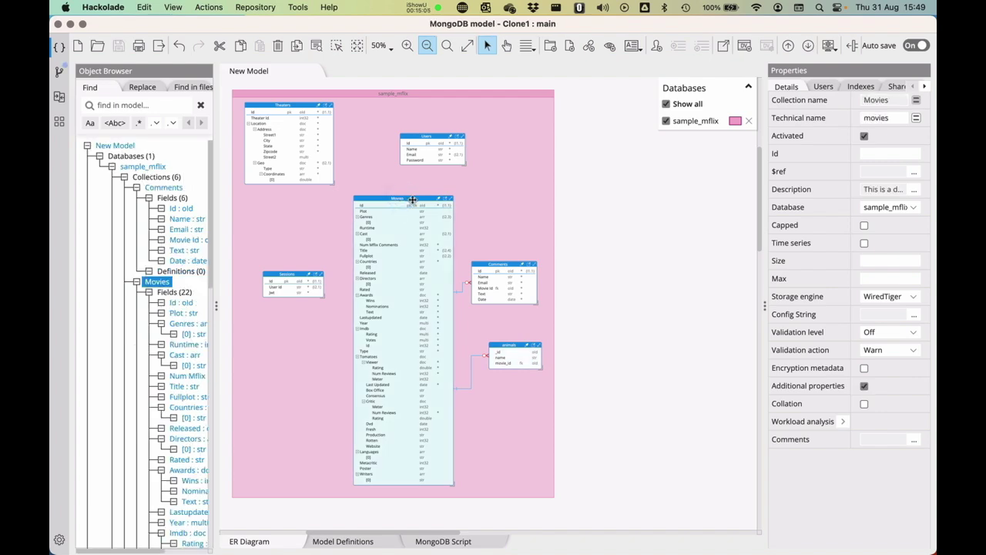
pyautogui.click(914, 190)
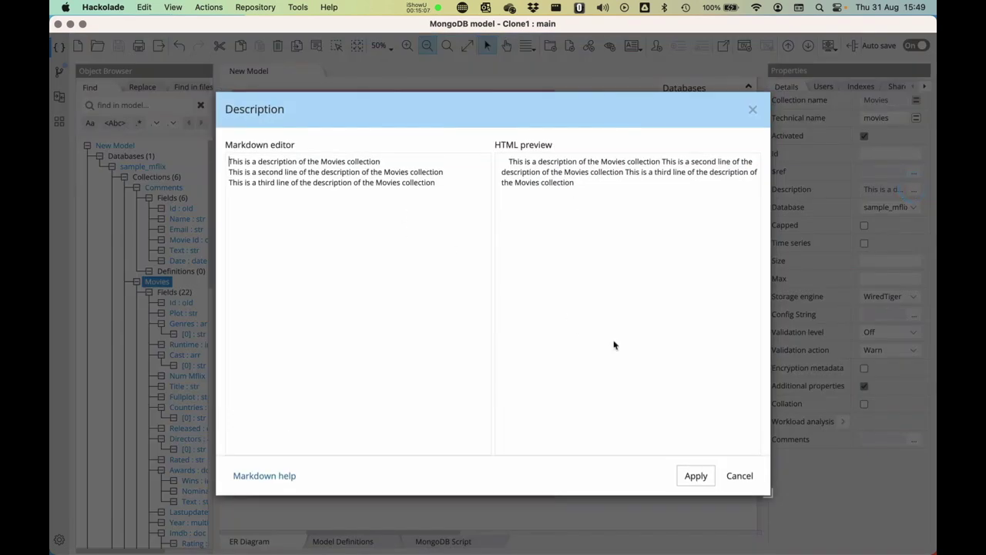
pyautogui.click(740, 475)
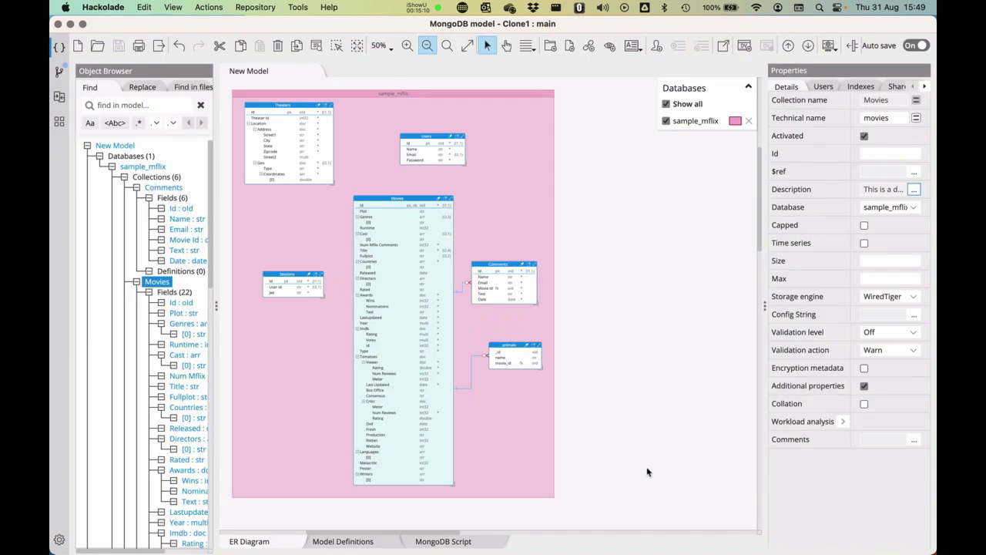
pyautogui.click(626, 406)
pyautogui.press('super+w')
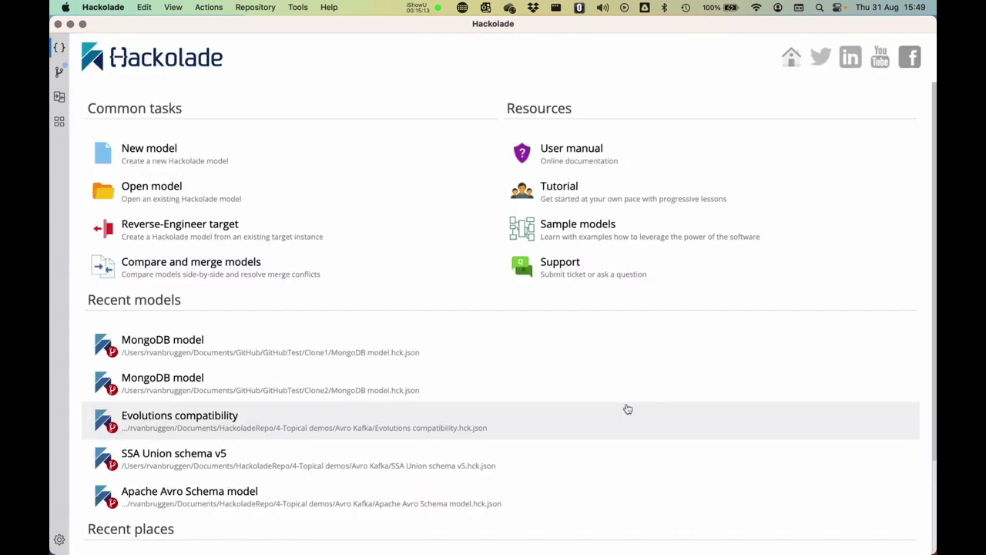